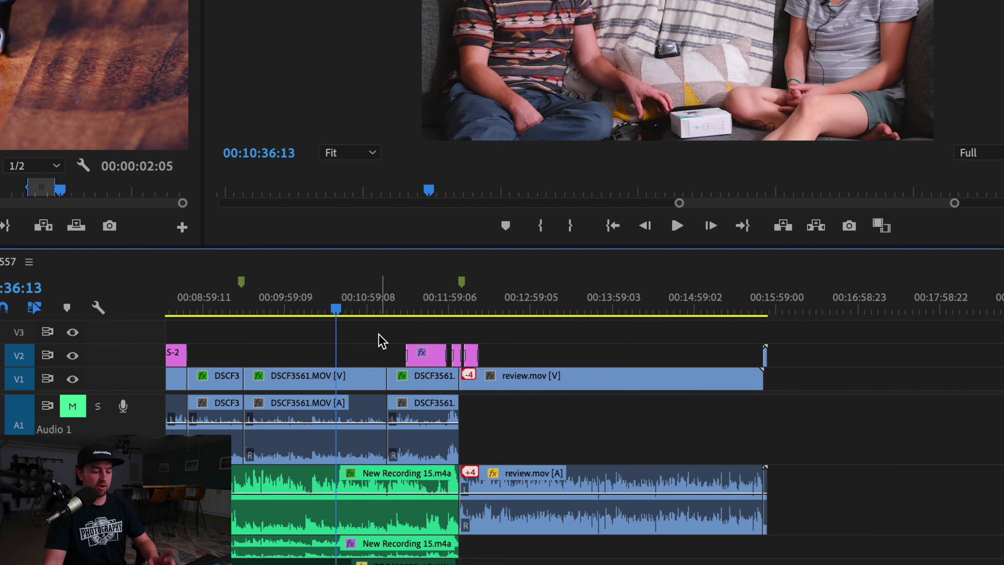
Shuttle through the couch footage in reverse and forward with J, K, L and Space, stopping at 00:11:07:08.
{"action": "key", "text": "j"}
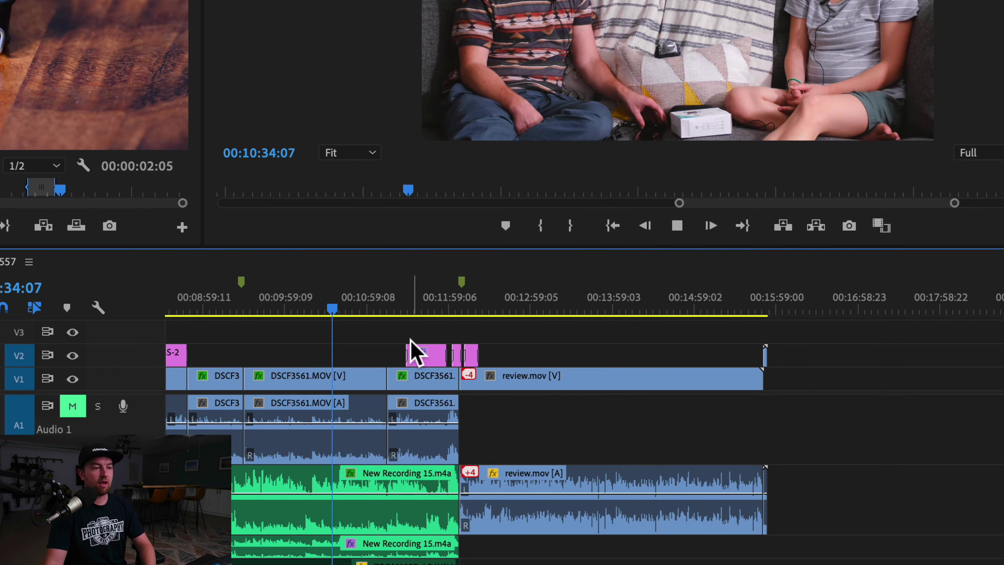
{"action": "key", "text": "k"}
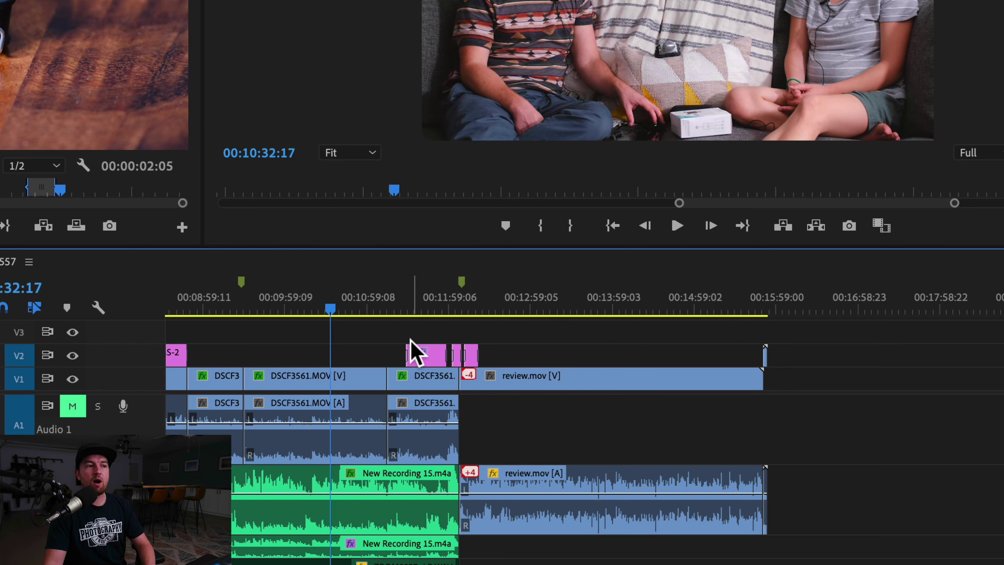
{"action": "key", "text": "l"}
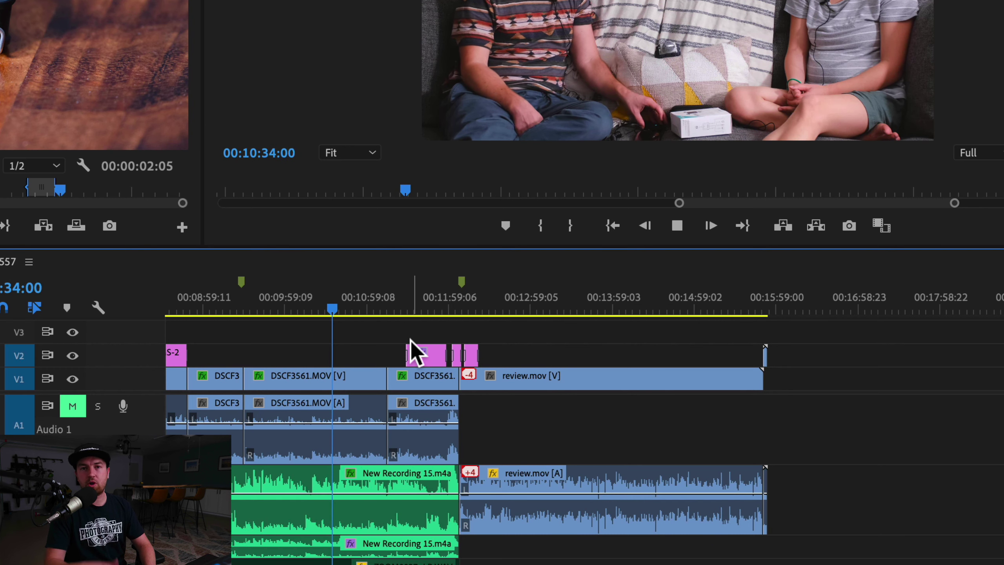
{"action": "key", "text": "k"}
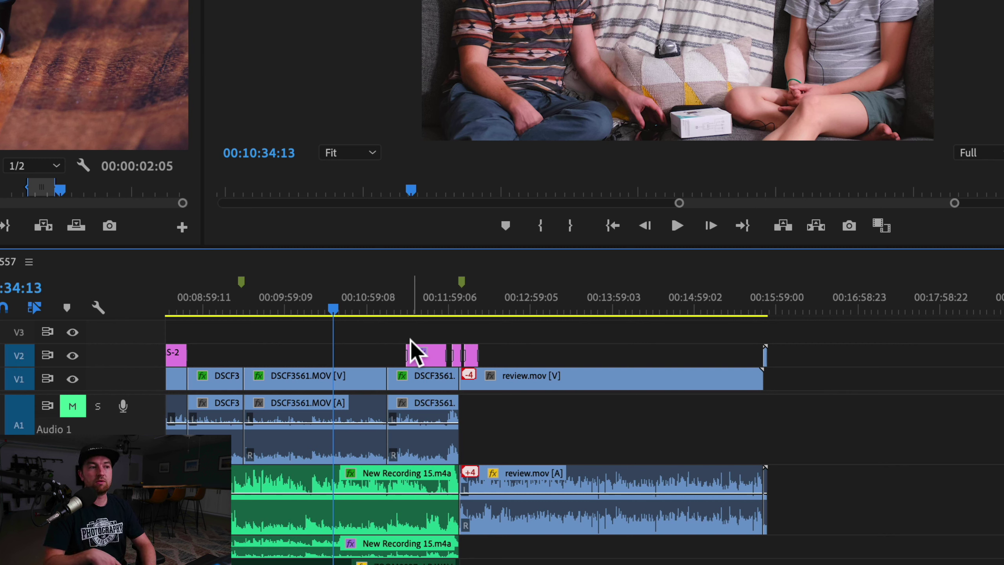
{"action": "key", "text": "space"}
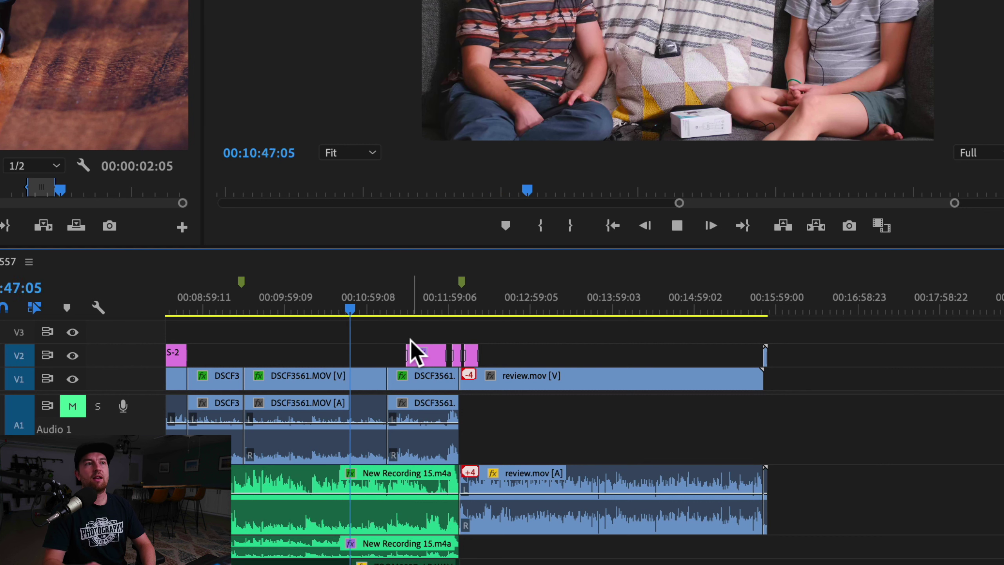
{"action": "key", "text": "space"}
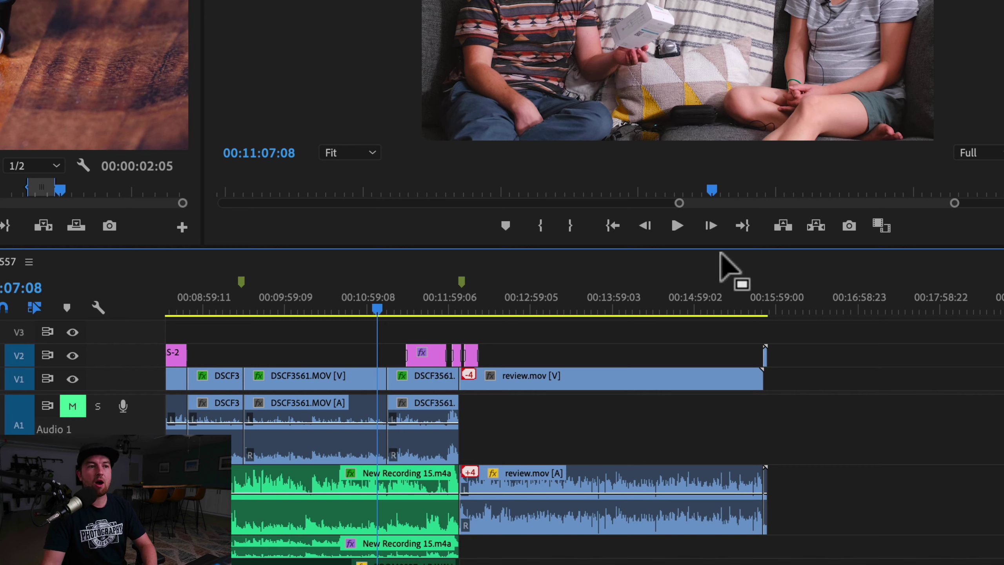
Play a moment more of the couch scene from the Program Monitor, then stop it.
{"action": "left_click", "coordinate": [683, 224]}
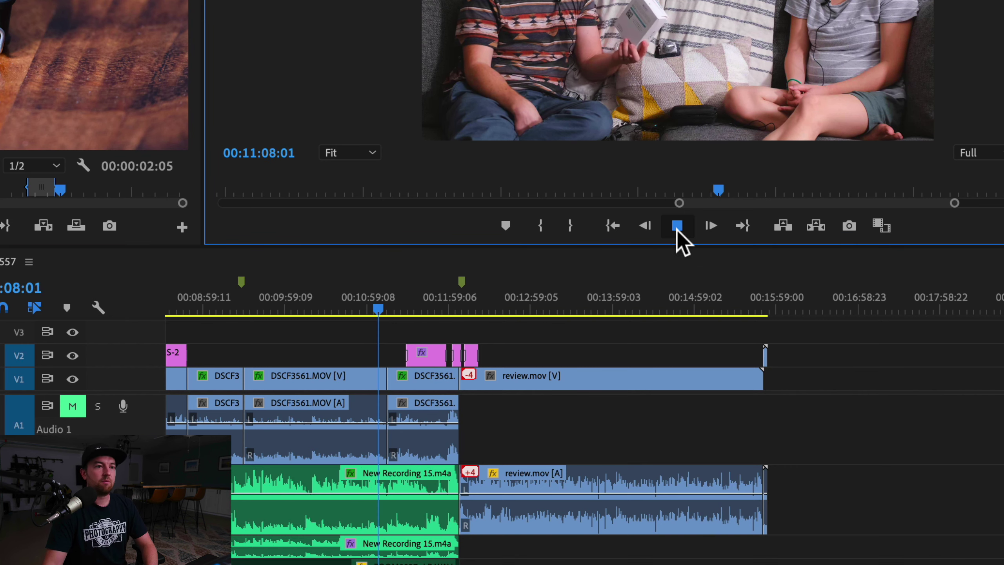
{"action": "left_click", "coordinate": [677, 226]}
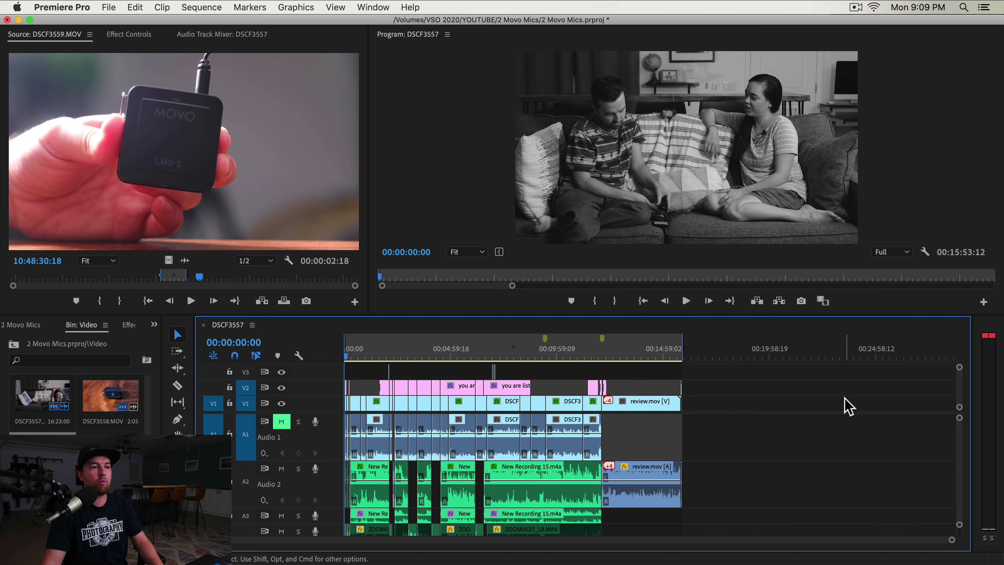
Put the playhead on the Movo LMS-2 close-up at 00:02:06:01.
{"action": "left_click", "coordinate": [442, 355]}
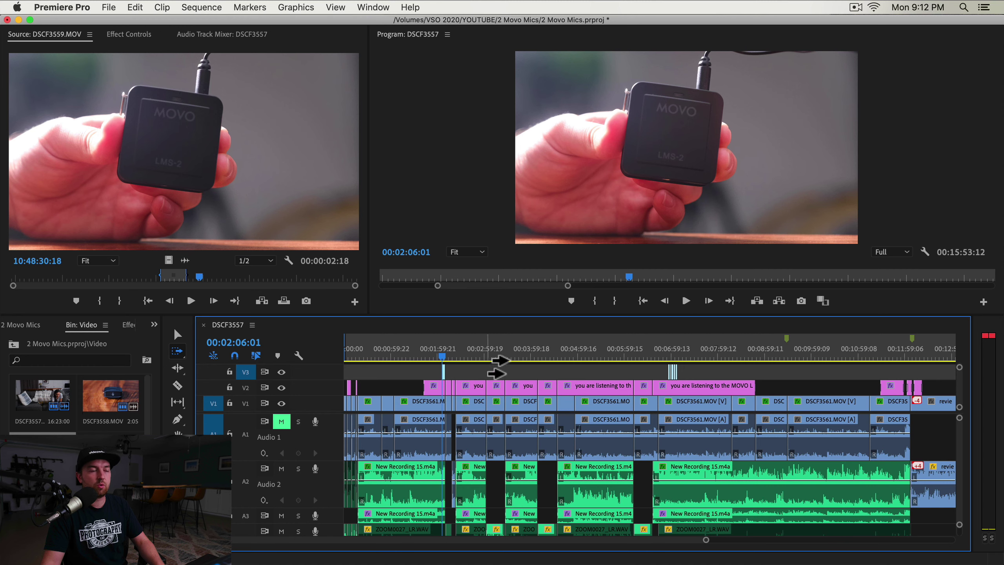
Select the V2 caption clip and edit point, test the A2 volume, then select everything from 00:04:30.
{"action": "key", "text": "v"}
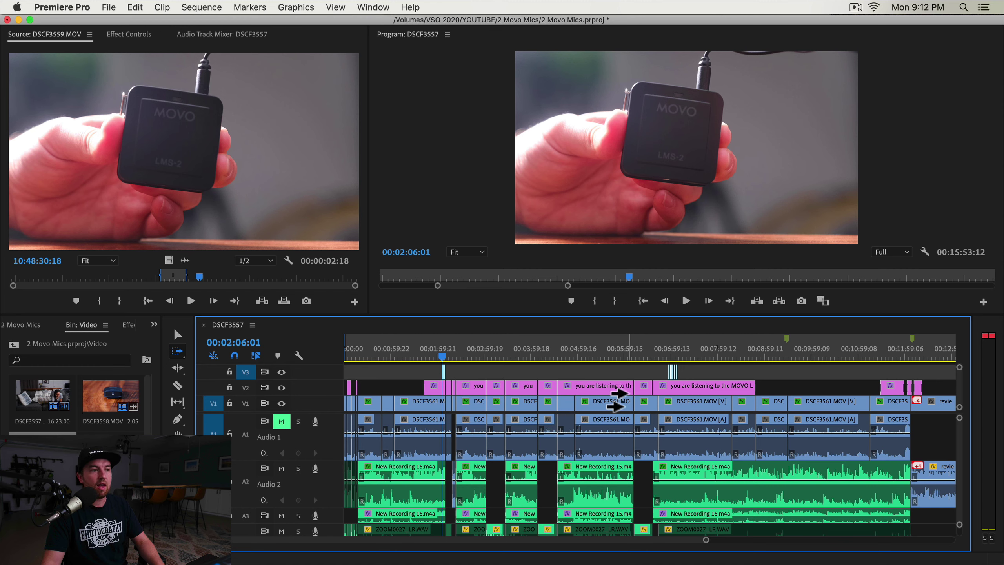
{"action": "left_click", "coordinate": [617, 386]}
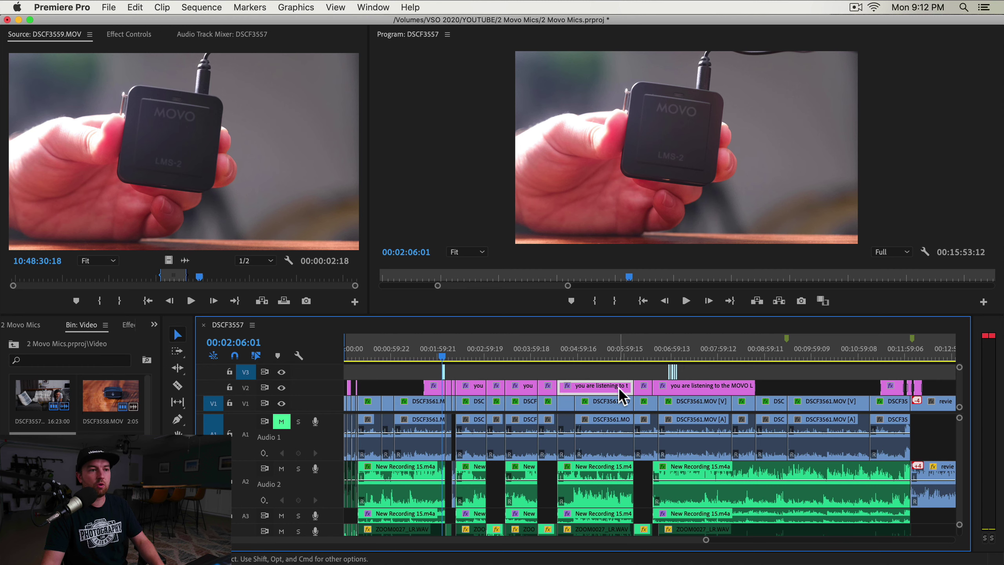
{"action": "left_click", "coordinate": [754, 386]}
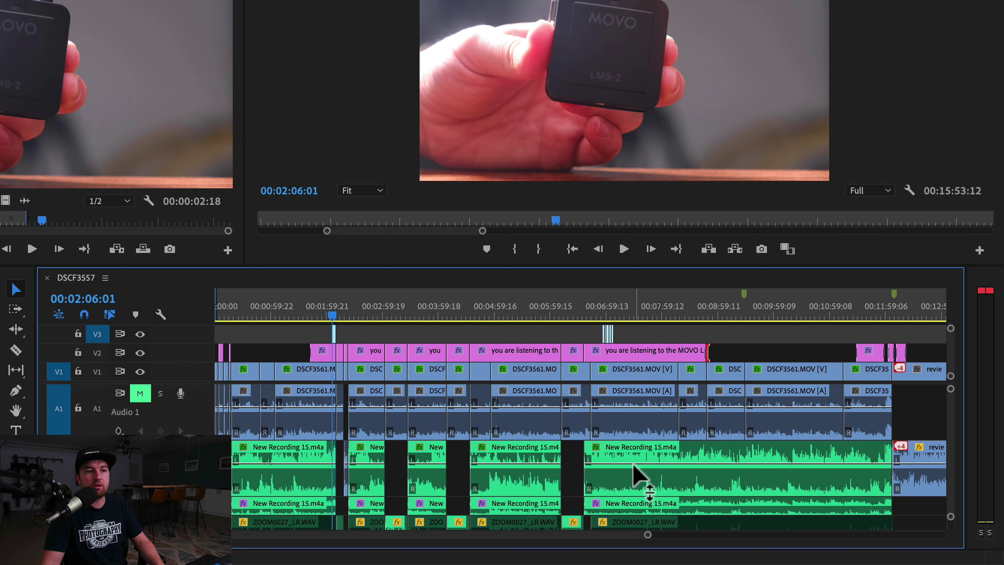
{"action": "left_click", "coordinate": [634, 468]}
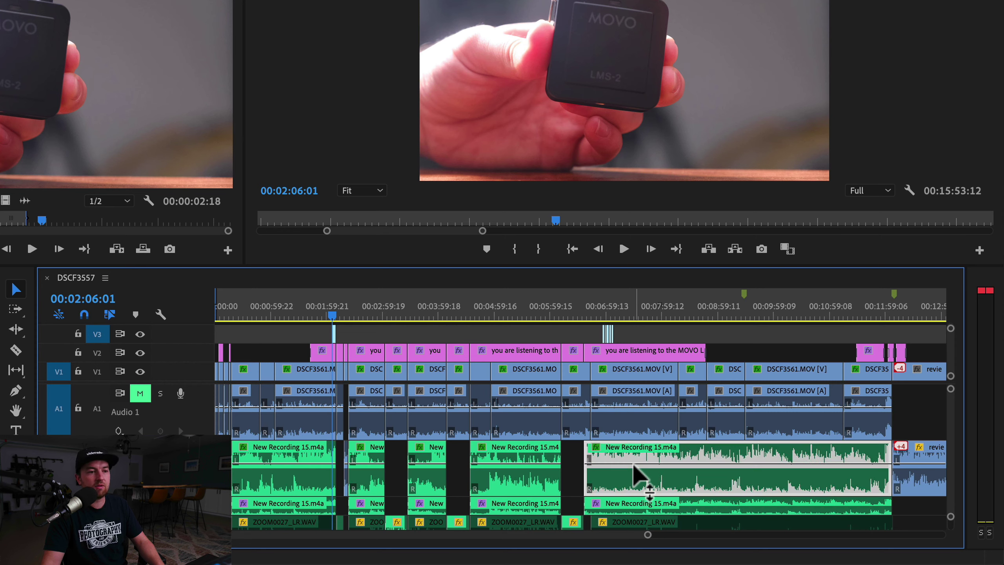
{"action": "mouse_move", "coordinate": [633, 465]}
{"action": "left_mouse_down"}
{"action": "mouse_move", "coordinate": [635, 478]}
{"action": "mouse_move", "coordinate": [638, 464]}
{"action": "left_mouse_up"}
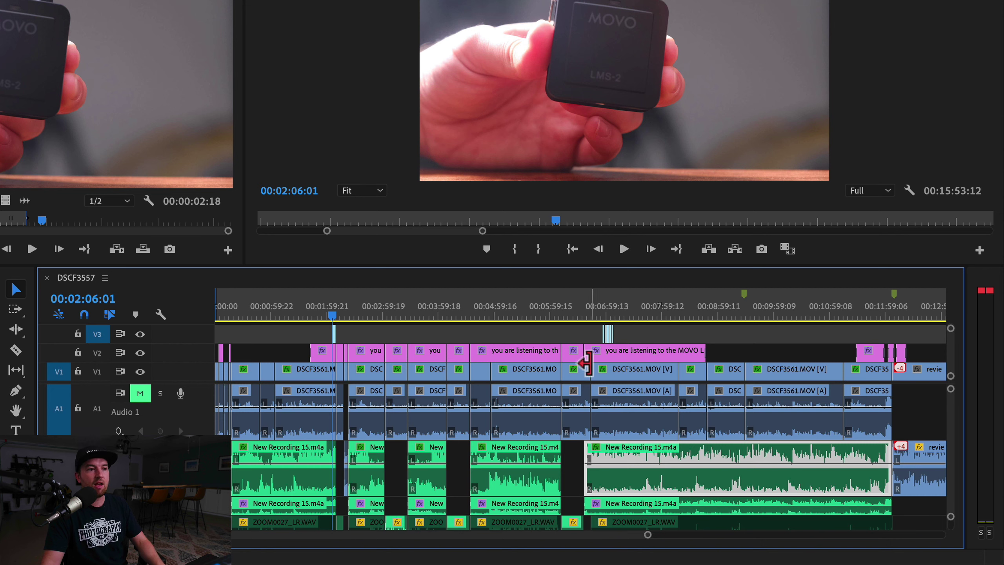
{"action": "key", "text": "a"}
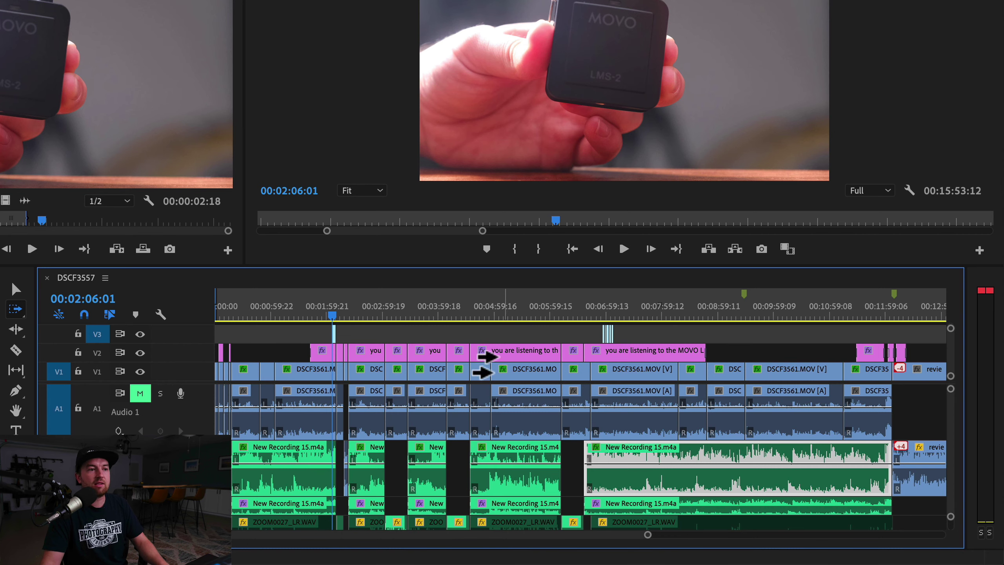
{"action": "left_click", "coordinate": [474, 378]}
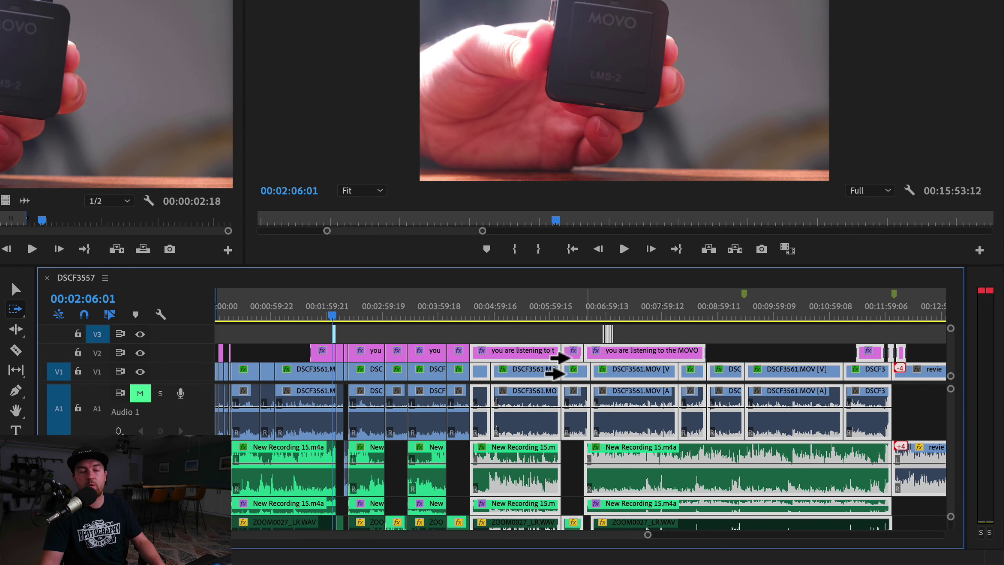
Push all later clips right to open a gap, then slide them back to close it.
{"action": "left_click_drag", "start_coordinate": [470, 364], "coordinate": [563, 363]}
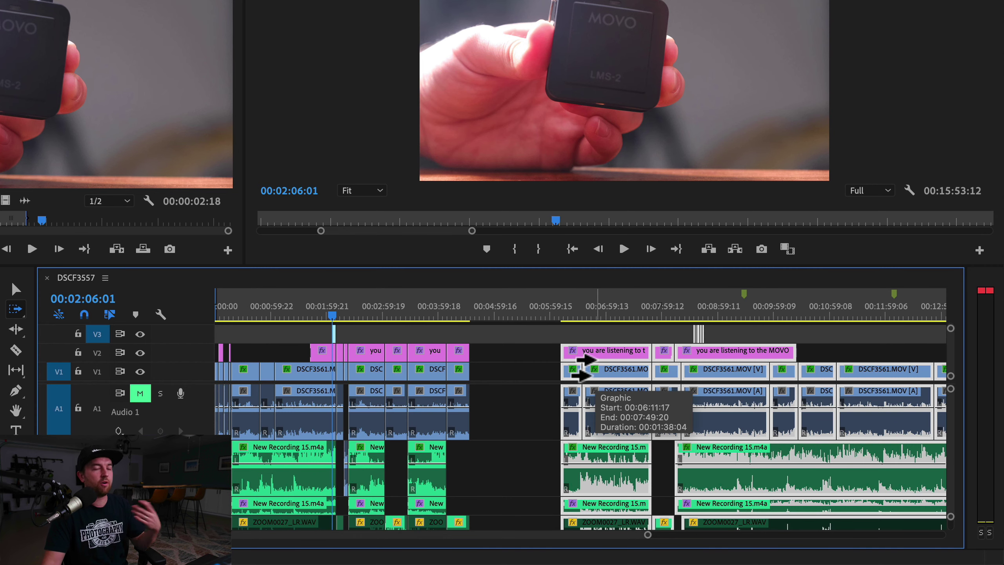
{"action": "left_click", "coordinate": [419, 364]}
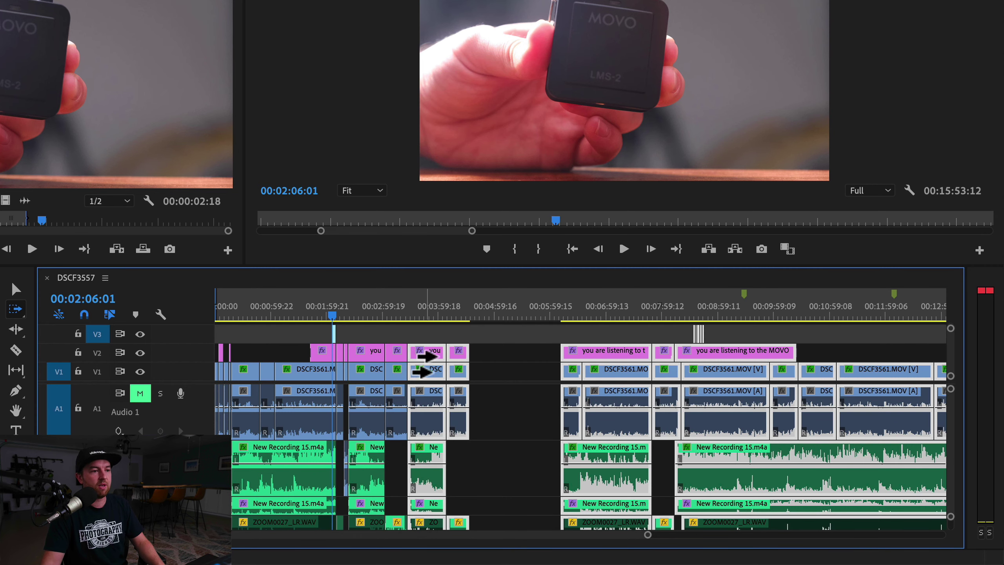
{"action": "left_click_drag", "start_coordinate": [425, 358], "coordinate": [690, 351]}
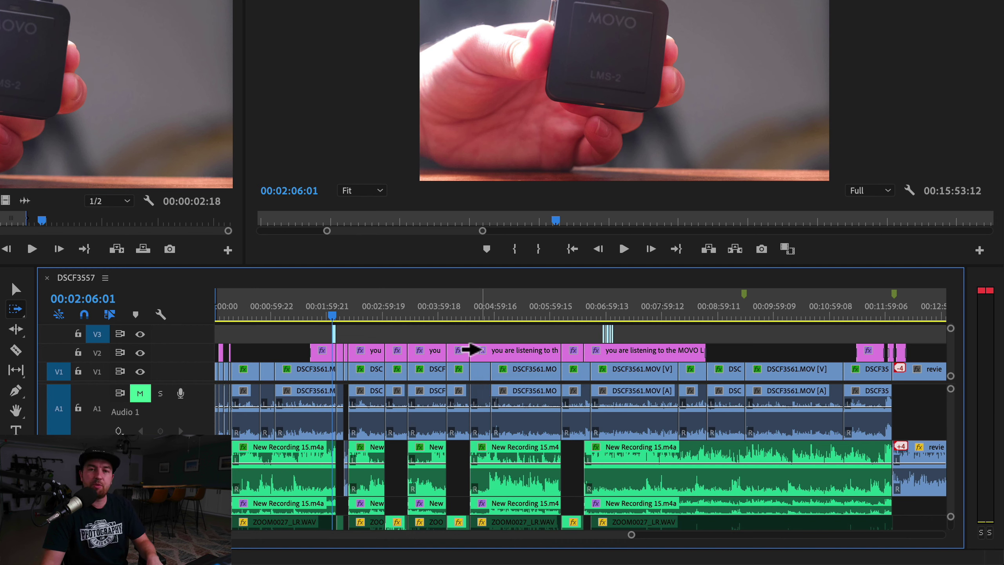
Select later clips on V2, V1/A1, A2 and A3 individually, then switch to Track Select Backward.
{"action": "left_click", "coordinate": [480, 352], "text": "shift"}
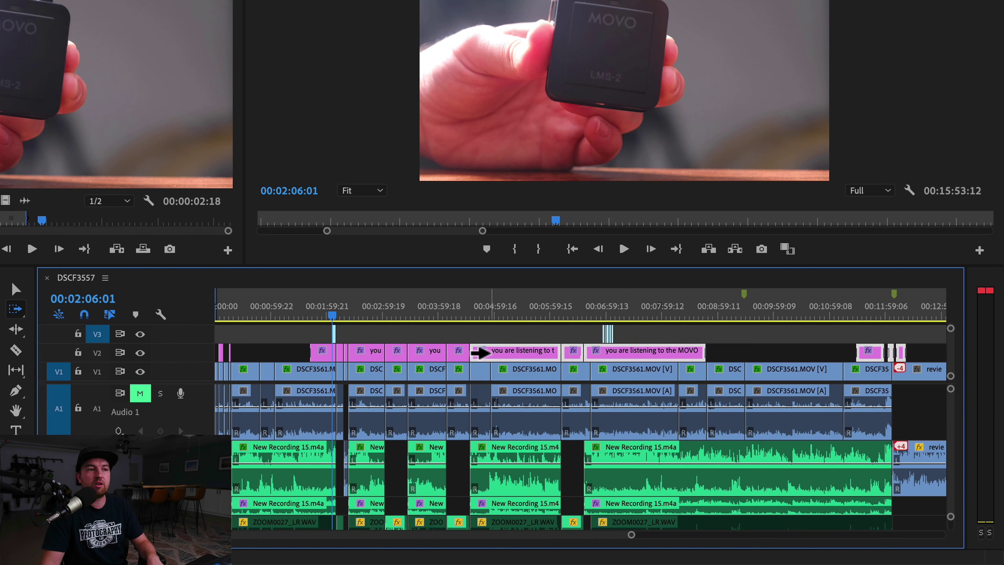
{"action": "left_click", "coordinate": [529, 373], "text": "shift"}
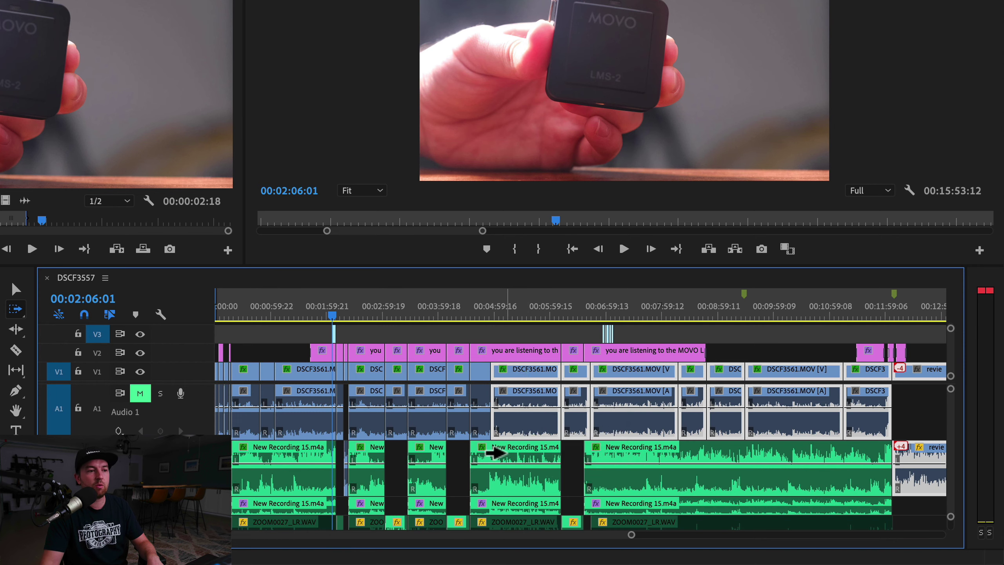
{"action": "left_click", "coordinate": [494, 452]}
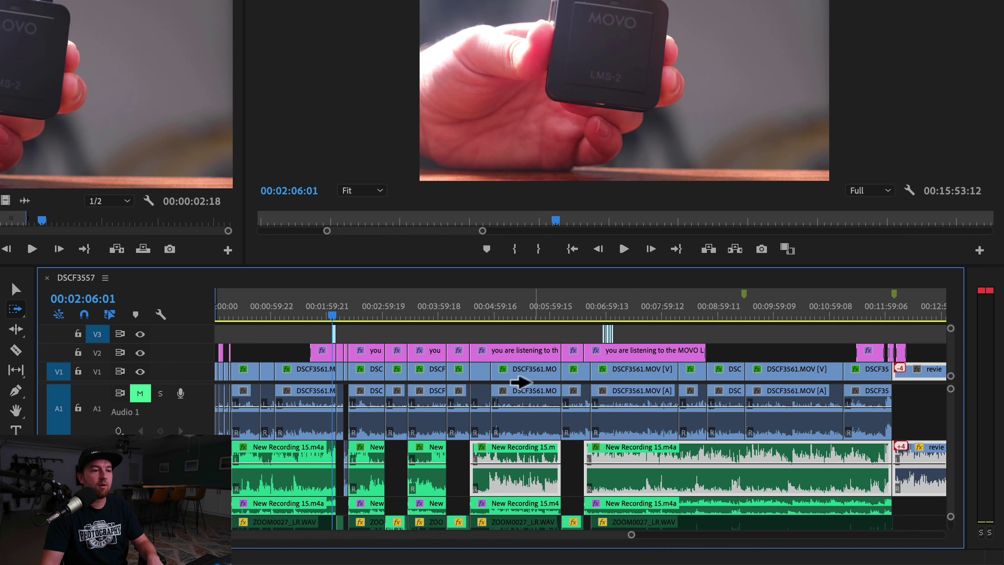
{"action": "left_click", "coordinate": [521, 506]}
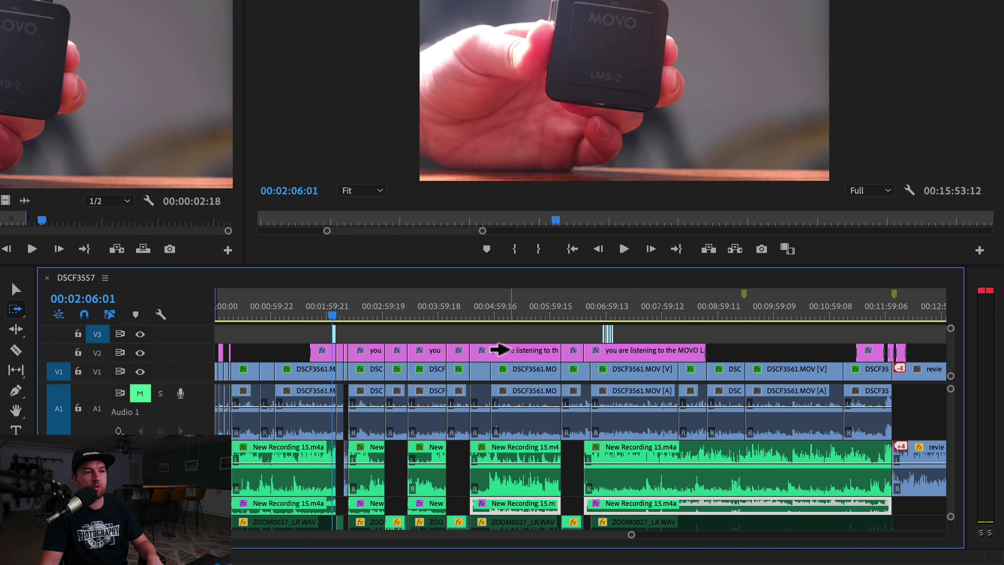
{"action": "left_click", "coordinate": [501, 349]}
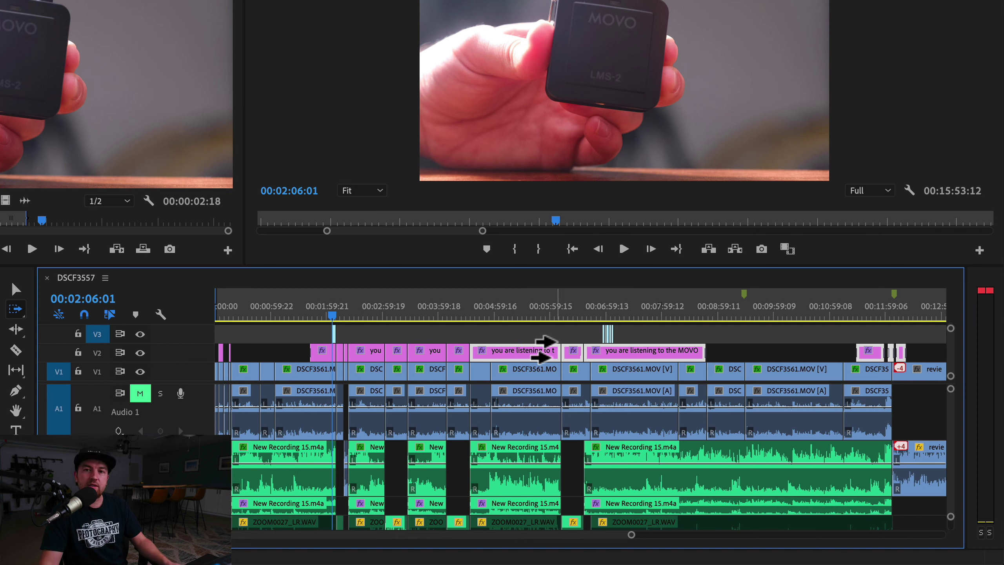
{"action": "key", "text": "shift+a"}
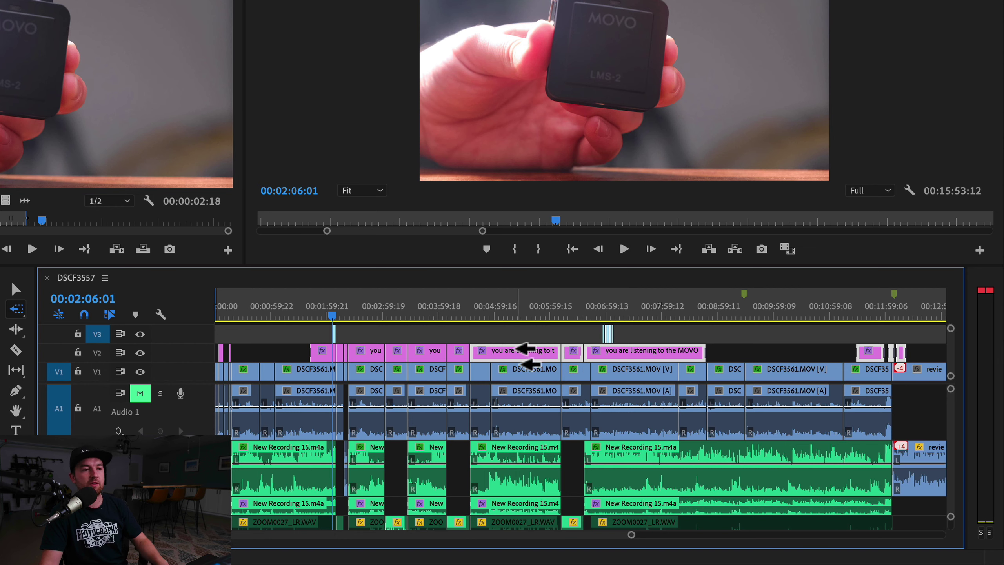
{"action": "left_click", "coordinate": [520, 348]}
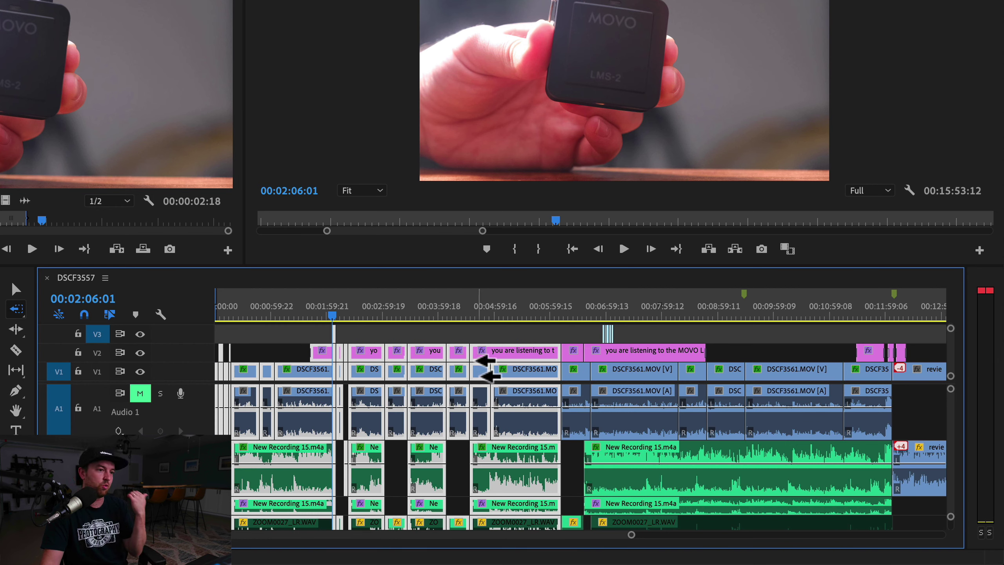
{"action": "key", "text": "a"}
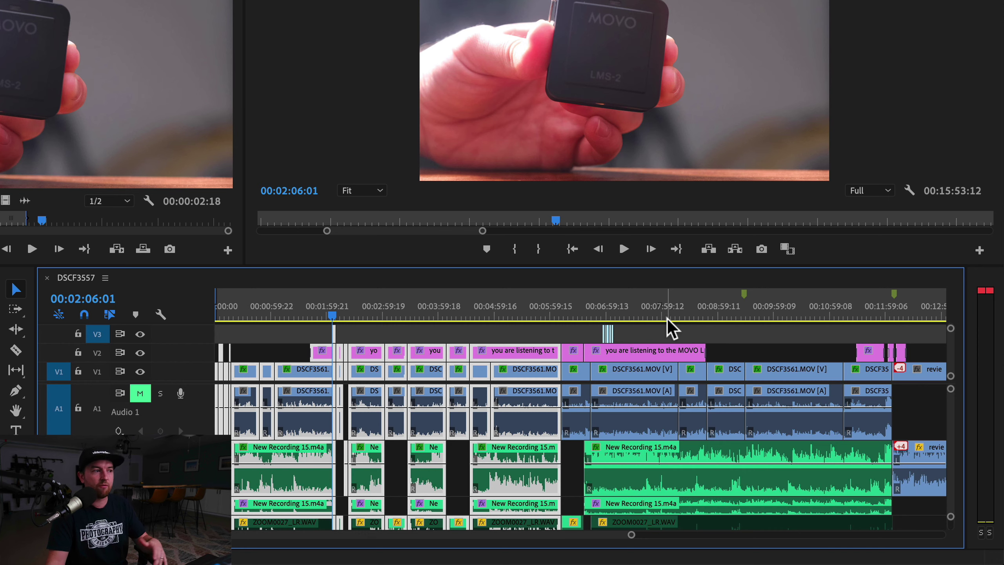
Zoom the timeline to review.mov near the sequence end and play it from 00:13:27:15.
{"action": "key", "text": "c"}
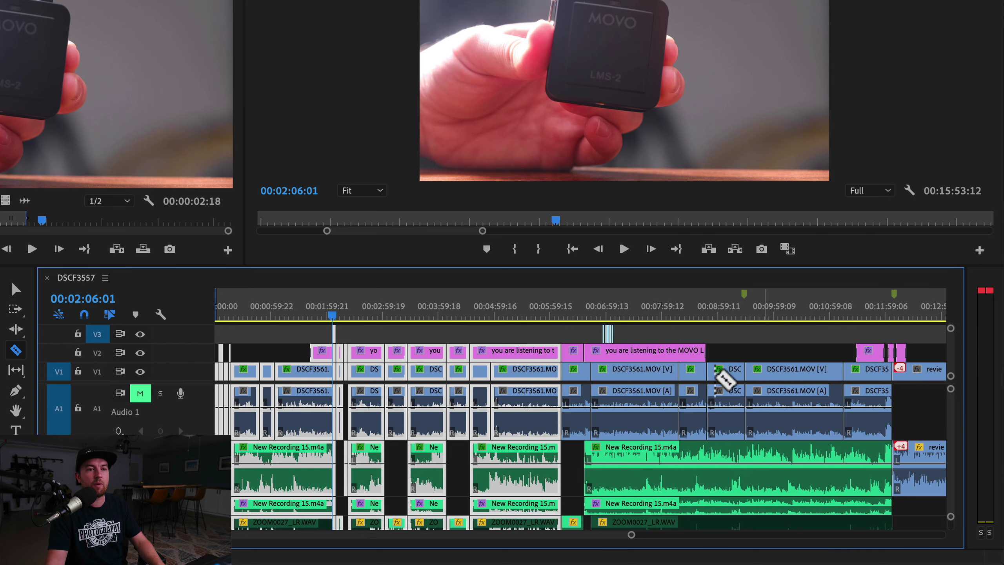
{"action": "key", "text": "v"}
{"action": "left_click_drag", "start_coordinate": [615, 536], "coordinate": [762, 536]}
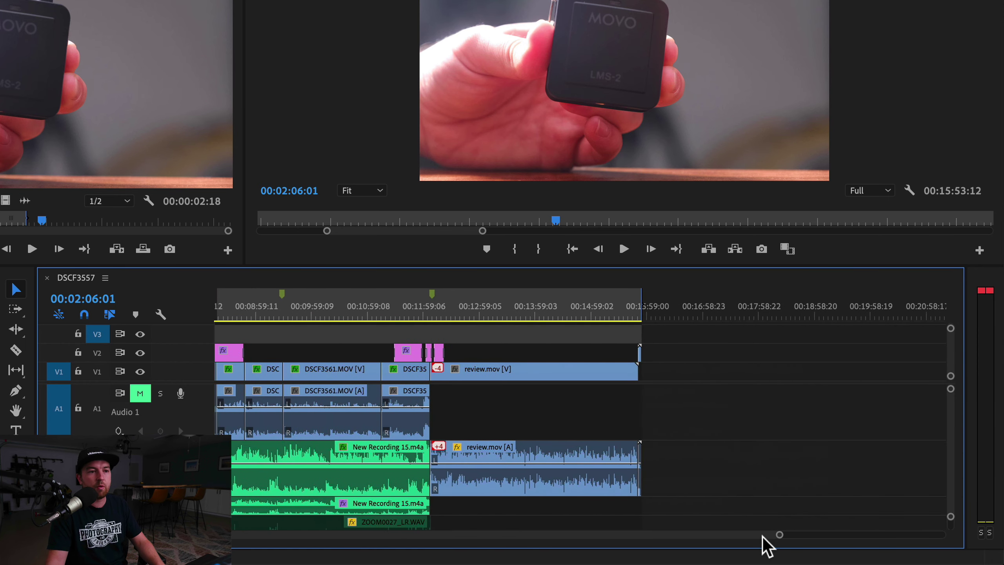
{"action": "left_click", "coordinate": [544, 305]}
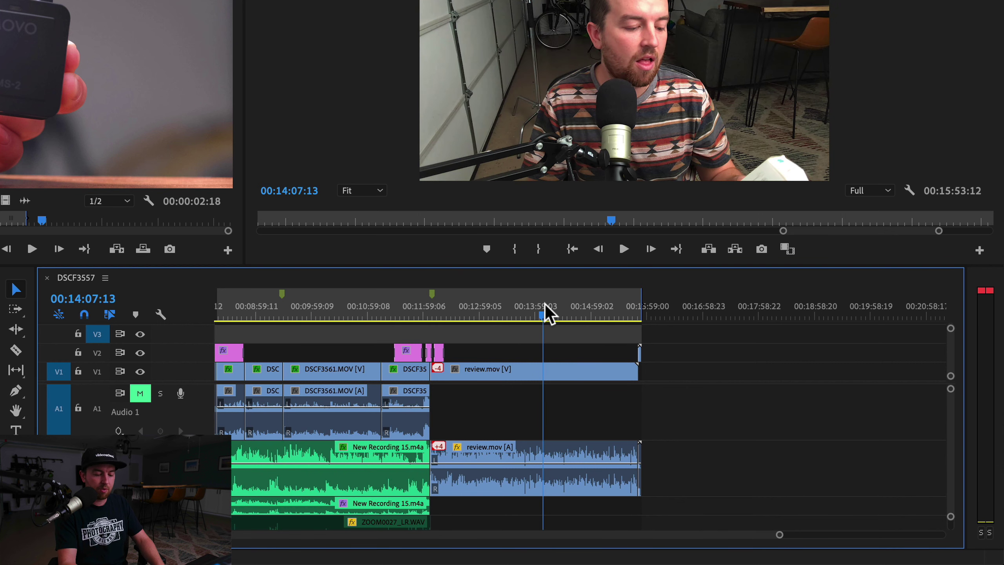
{"action": "key", "text": "="}
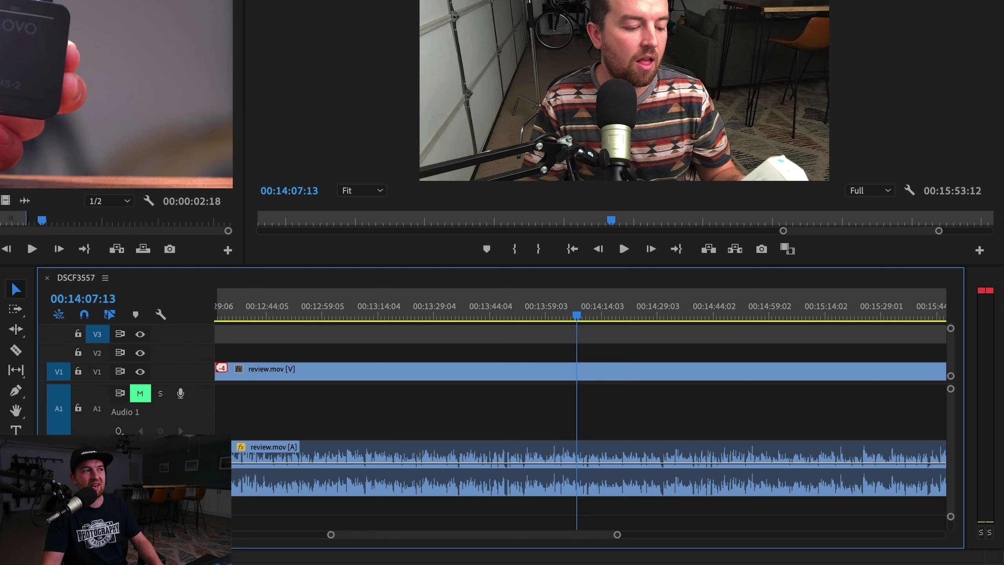
{"action": "left_click", "coordinate": [428, 313]}
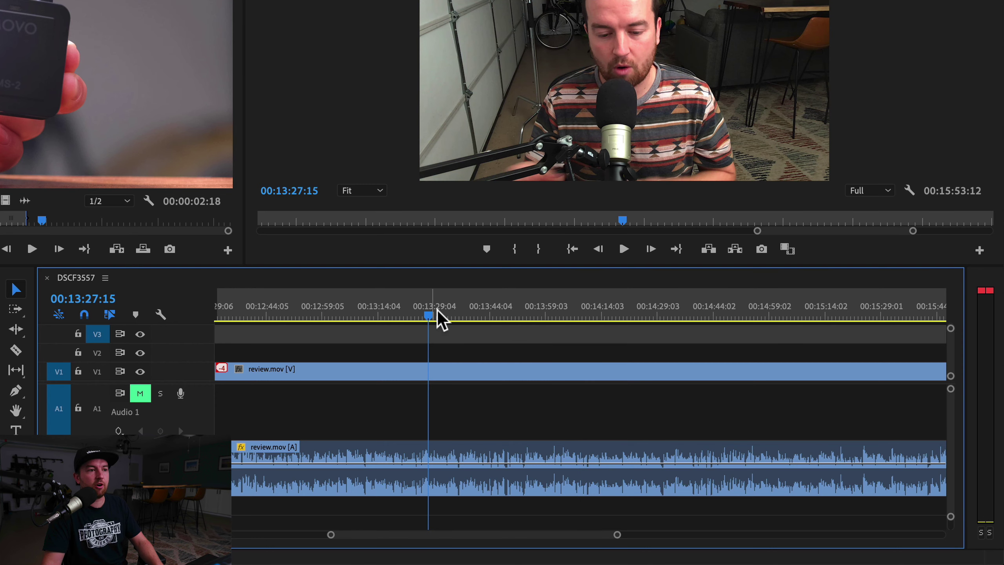
{"action": "key", "text": "space"}
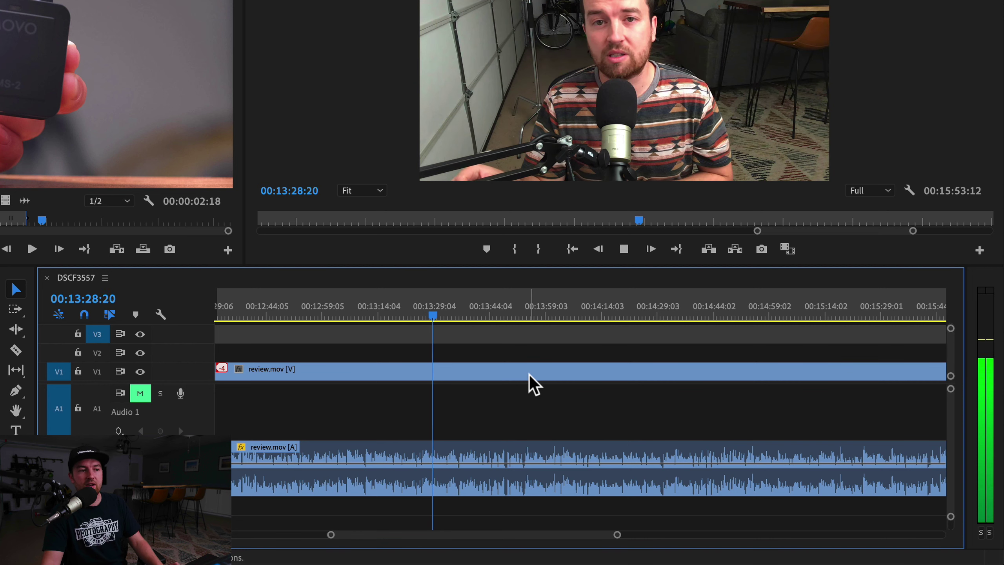
Stop playback, razor-cut review.mov at the playhead on V1, and play on past the cut.
{"action": "key", "text": "space"}
{"action": "key", "text": "c"}
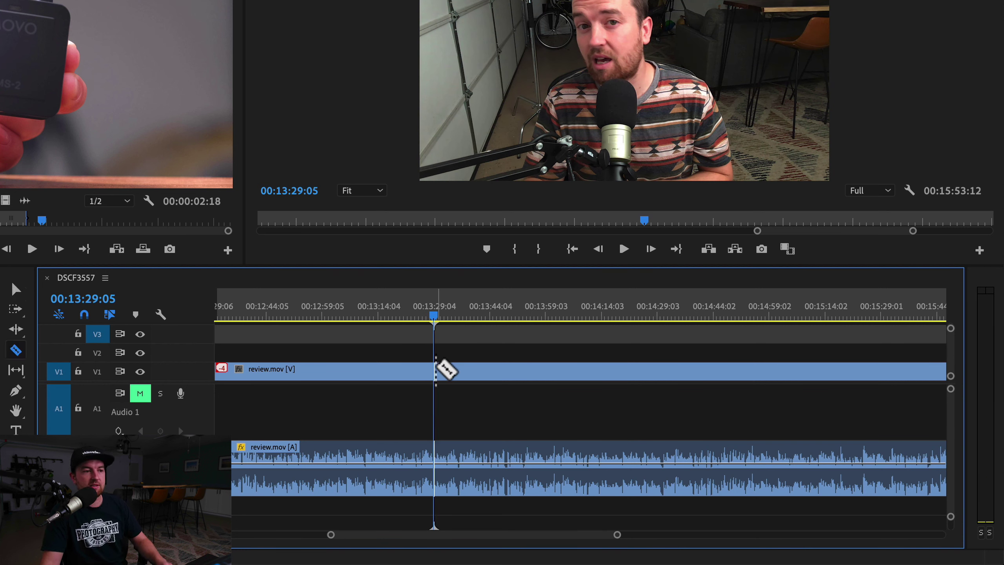
{"action": "left_click", "coordinate": [436, 369]}
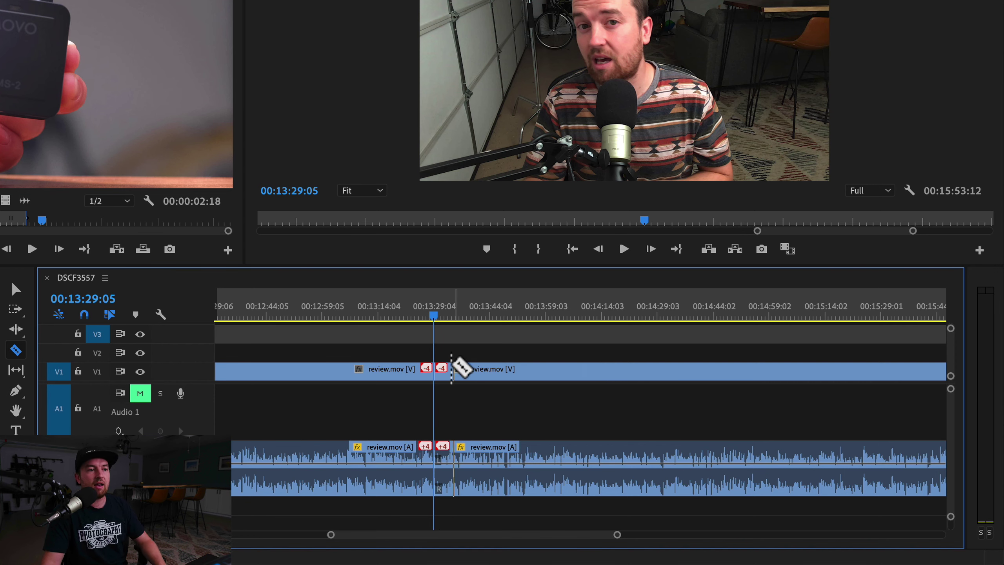
{"action": "key", "text": "space"}
{"action": "key", "text": "space"}
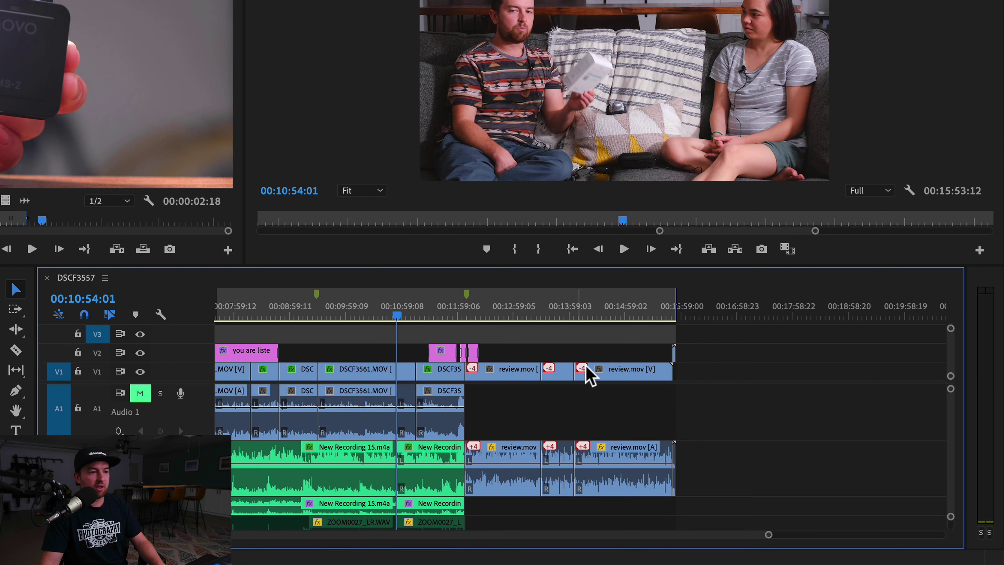
Use Track Select Forward to push the clips after the playhead slightly later.
{"action": "key", "text": "a"}
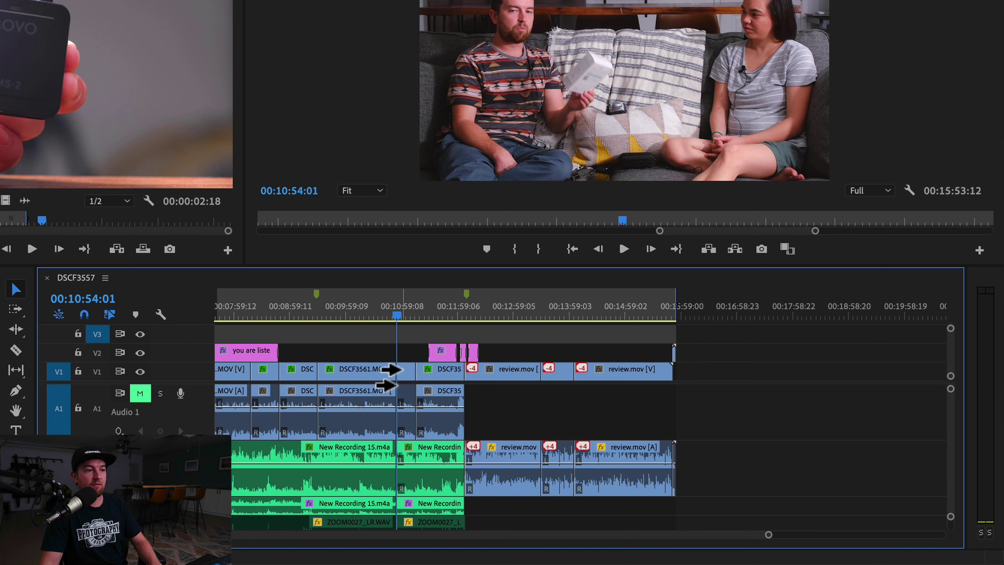
{"action": "left_click_drag", "start_coordinate": [392, 375], "coordinate": [610, 378]}
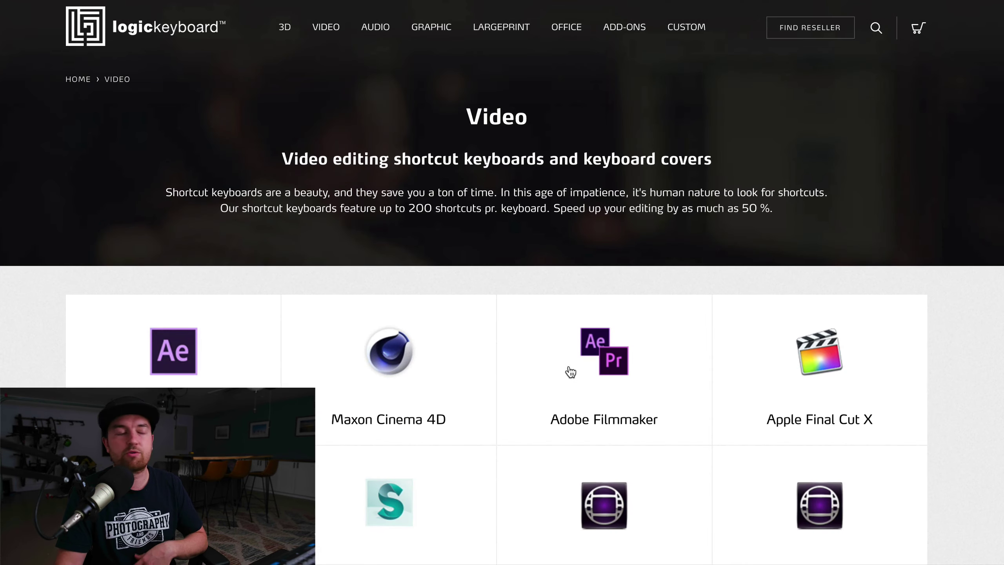
Scroll the Premiere Pro Mac keyboards and open the ASTRA Backlit Keyboard product page.
{"action": "scroll", "coordinate": [567, 367], "scroll_direction": "down", "scroll_amount": 3}
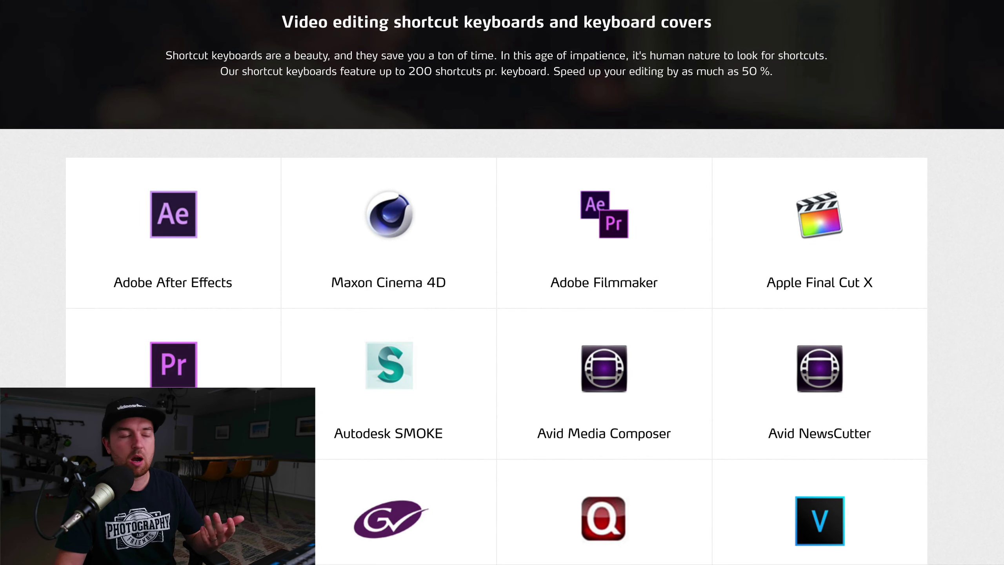
{"action": "scroll", "coordinate": [502, 282], "scroll_direction": "down", "scroll_amount": 3}
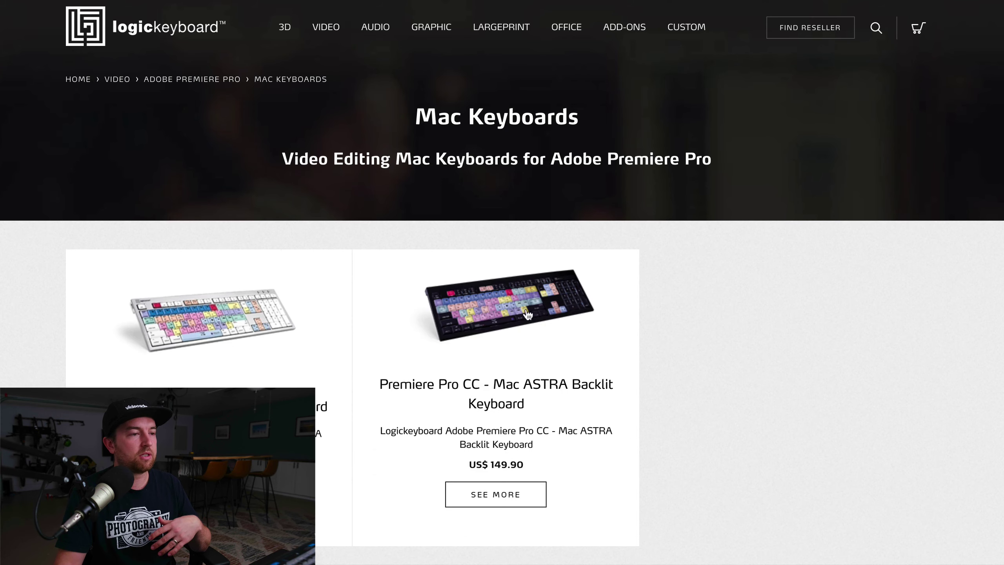
{"action": "left_click", "coordinate": [559, 307]}
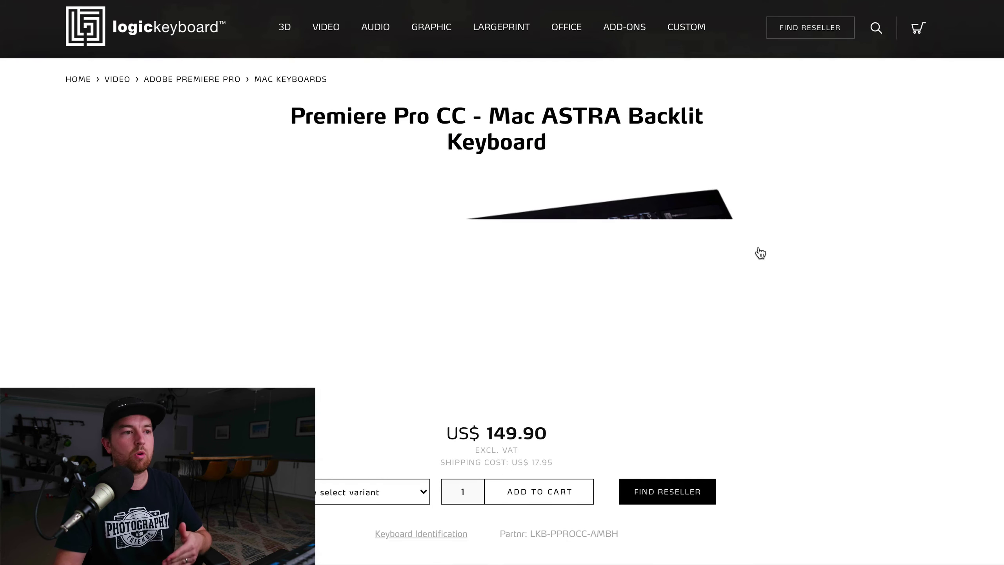
{"action": "scroll", "coordinate": [761, 253], "scroll_direction": "down", "scroll_amount": 1}
{"action": "scroll", "coordinate": [761, 253], "scroll_direction": "down", "scroll_amount": 1}
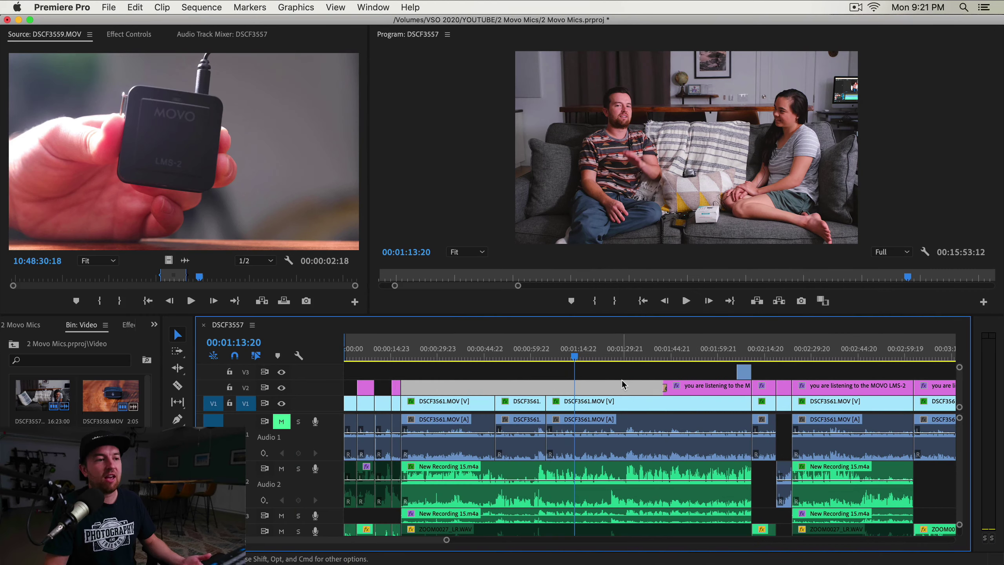
Target the A1 track and select the short and long DSCF3561.MOV clips.
{"action": "left_click", "coordinate": [454, 349]}
{"action": "left_click", "coordinate": [519, 350]}
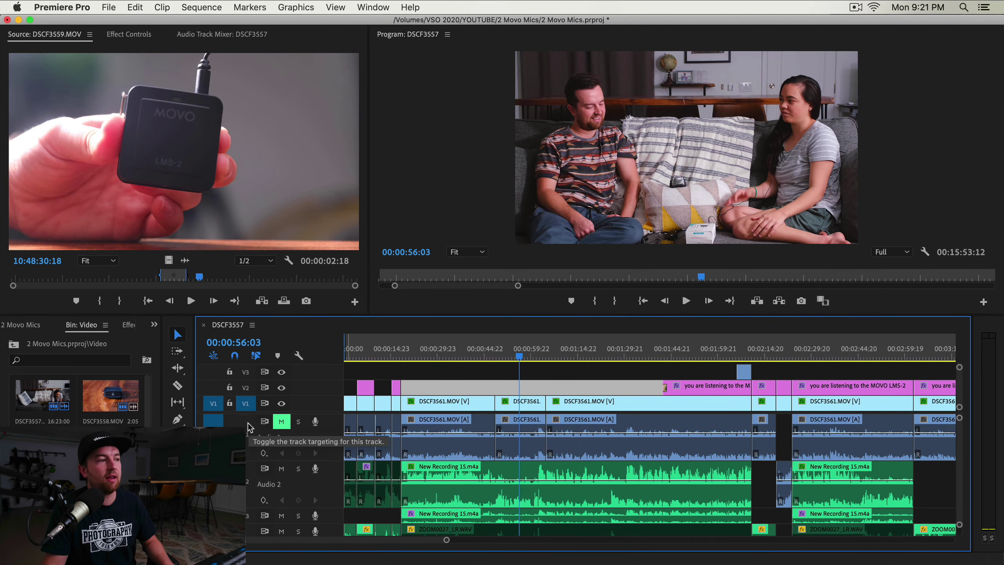
{"action": "left_click", "coordinate": [247, 421]}
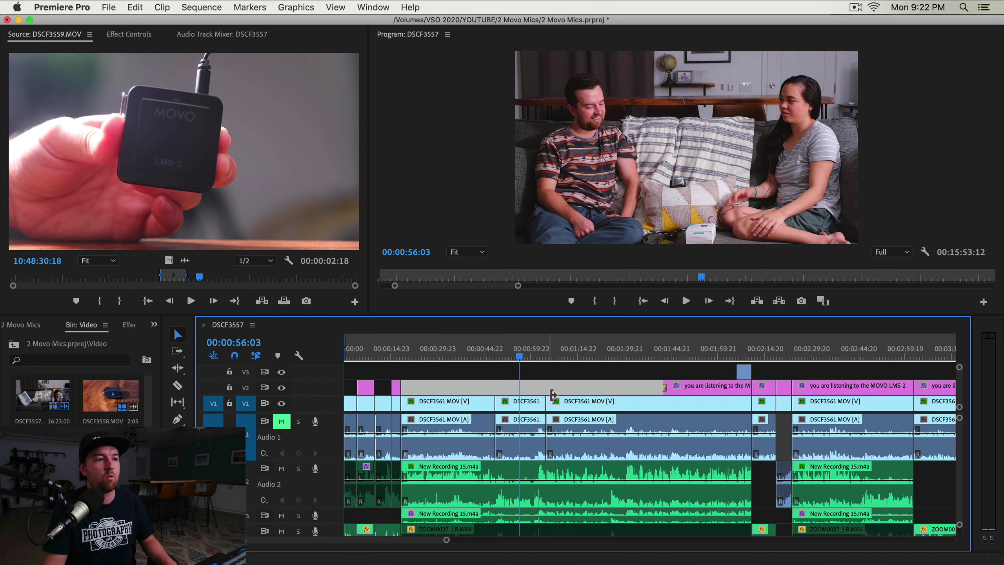
{"action": "left_click", "coordinate": [561, 355]}
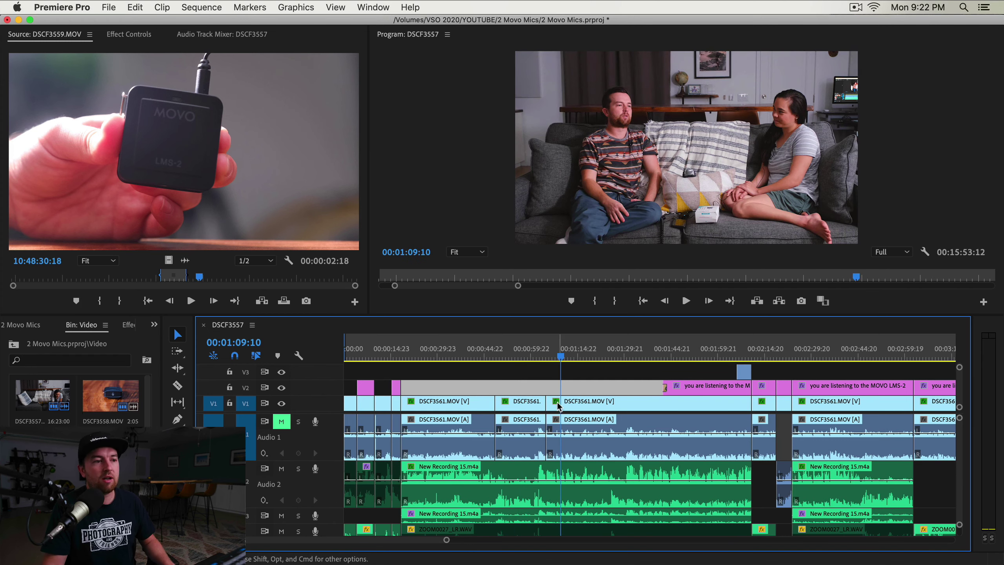
{"action": "left_click", "coordinate": [516, 401]}
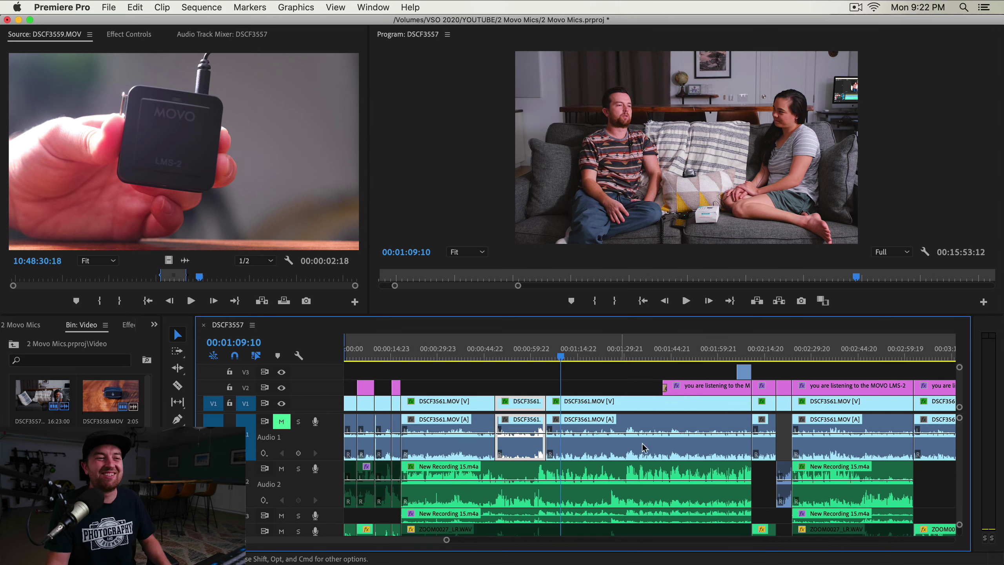
{"action": "left_click", "coordinate": [570, 398]}
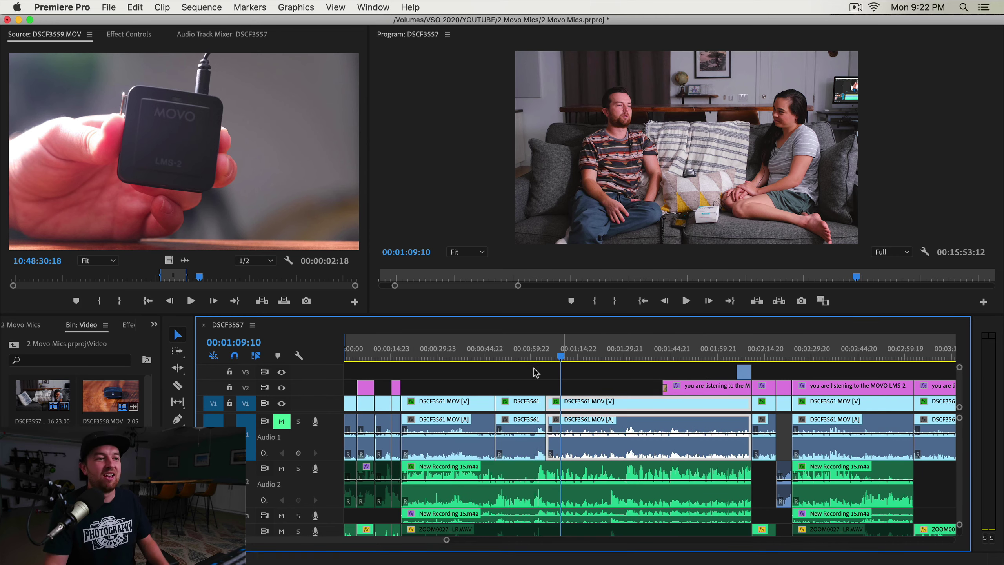
Select the DSCF3561.MOV clip at 00:00:56:17 with D and show its Effect Controls.
{"action": "left_click_drag", "start_coordinate": [526, 356], "coordinate": [458, 360]}
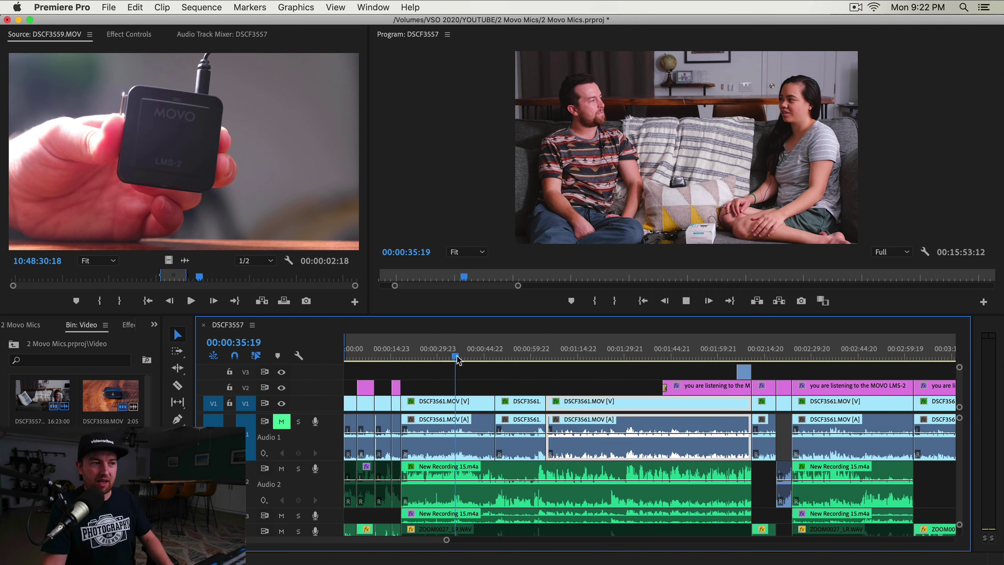
{"action": "key", "text": "space"}
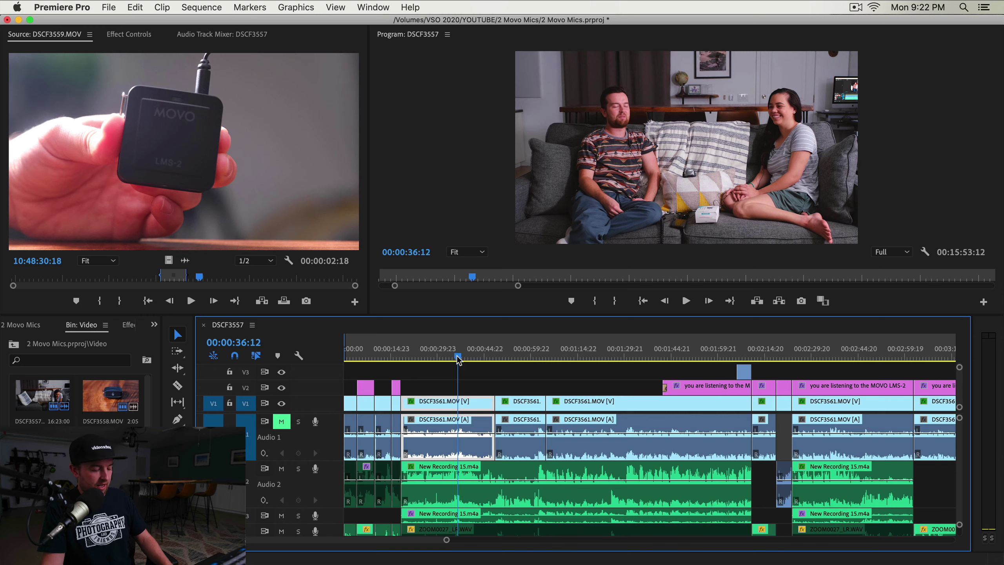
{"action": "left_click", "coordinate": [520, 355]}
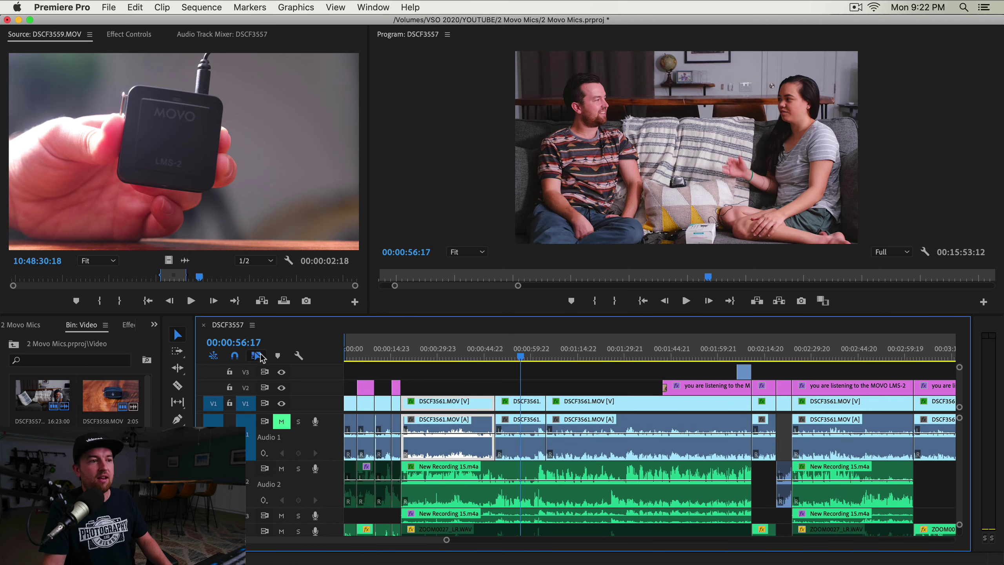
{"action": "key", "text": "d"}
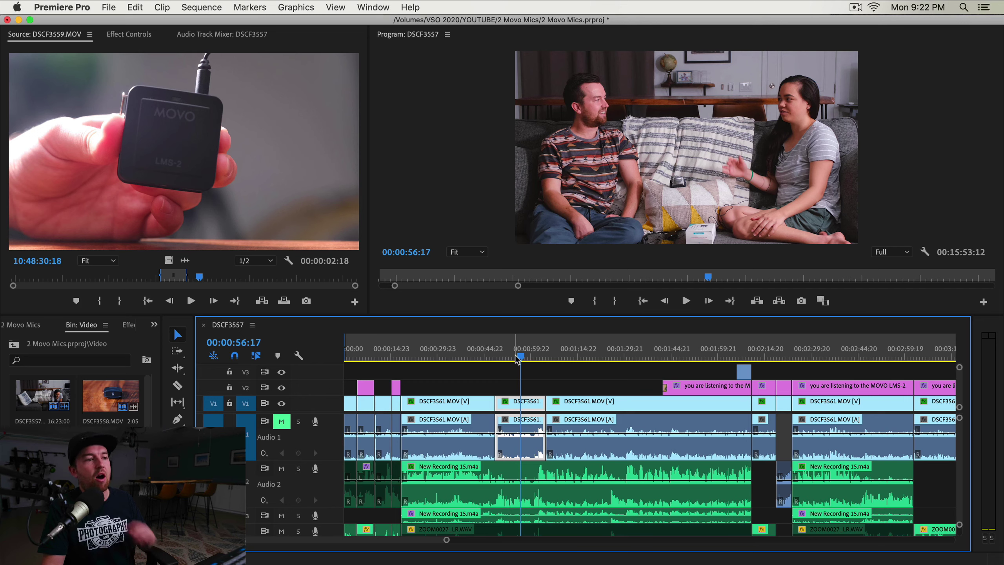
{"action": "left_click", "coordinate": [149, 37]}
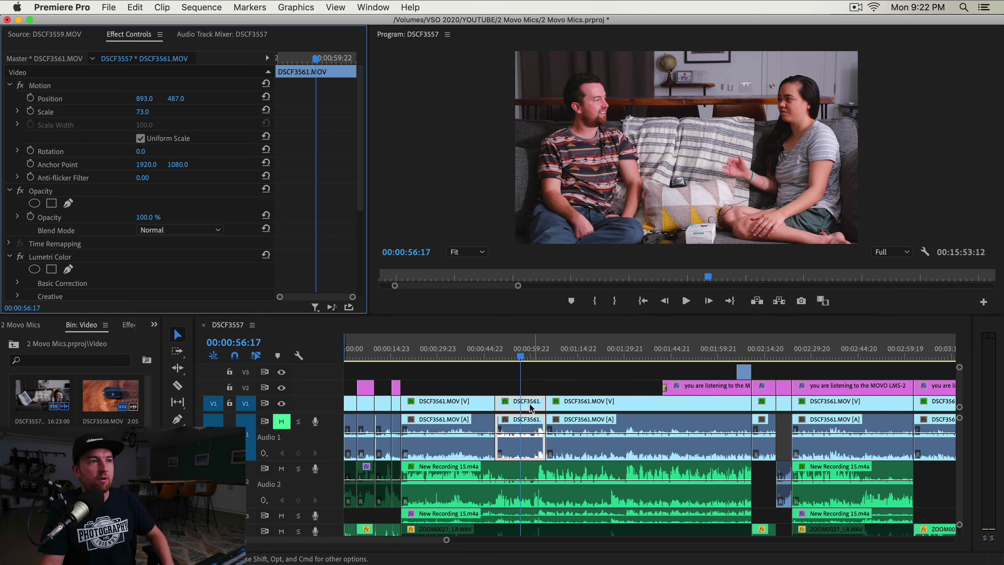
Raise the short DSCF3561 clip's scale from 73 to 74, then park at the MOVO LMS-2 caption.
{"action": "left_click", "coordinate": [159, 114]}
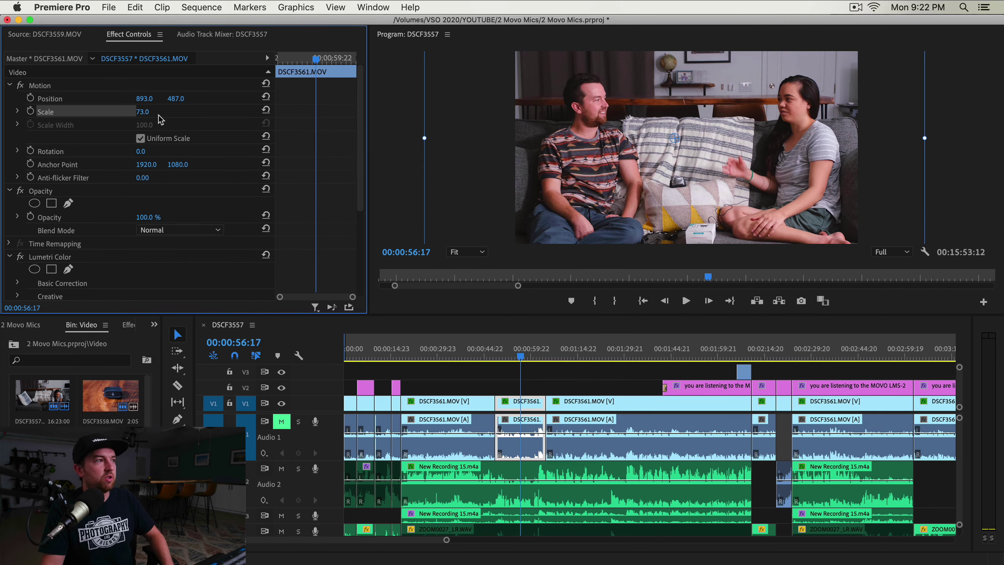
{"action": "left_click_drag", "start_coordinate": [154, 113], "coordinate": [157, 113]}
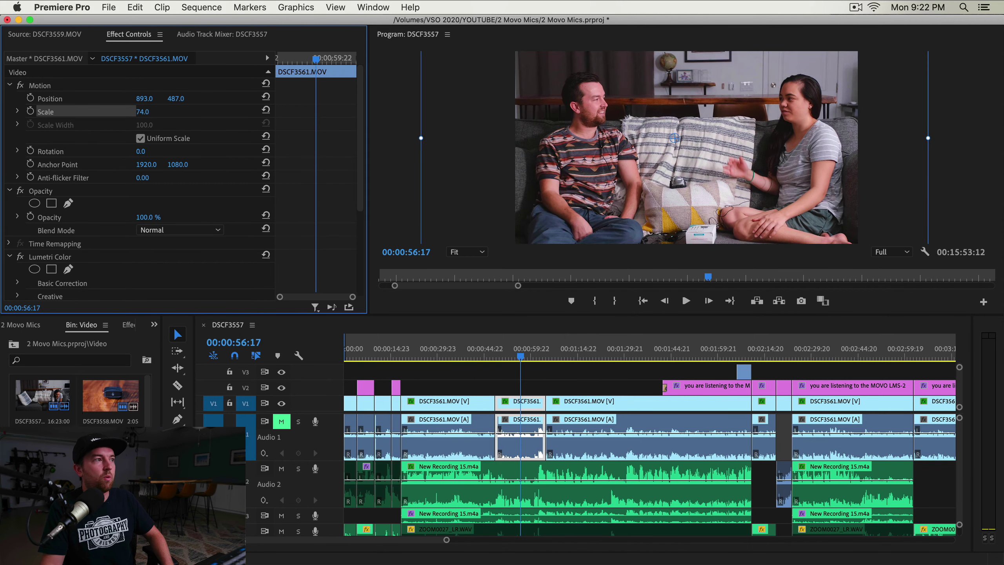
{"action": "left_click", "coordinate": [597, 409]}
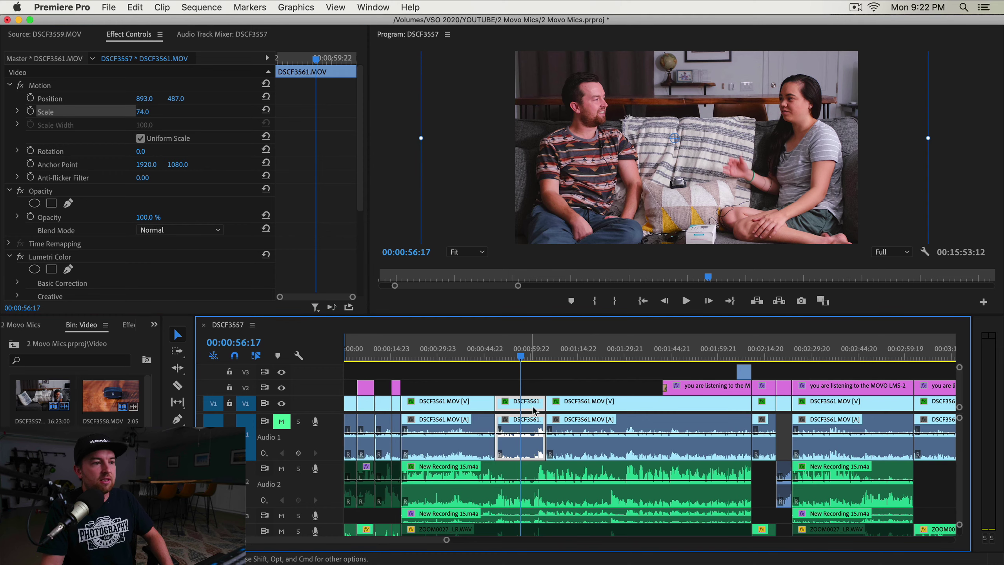
{"action": "left_click", "coordinate": [519, 402]}
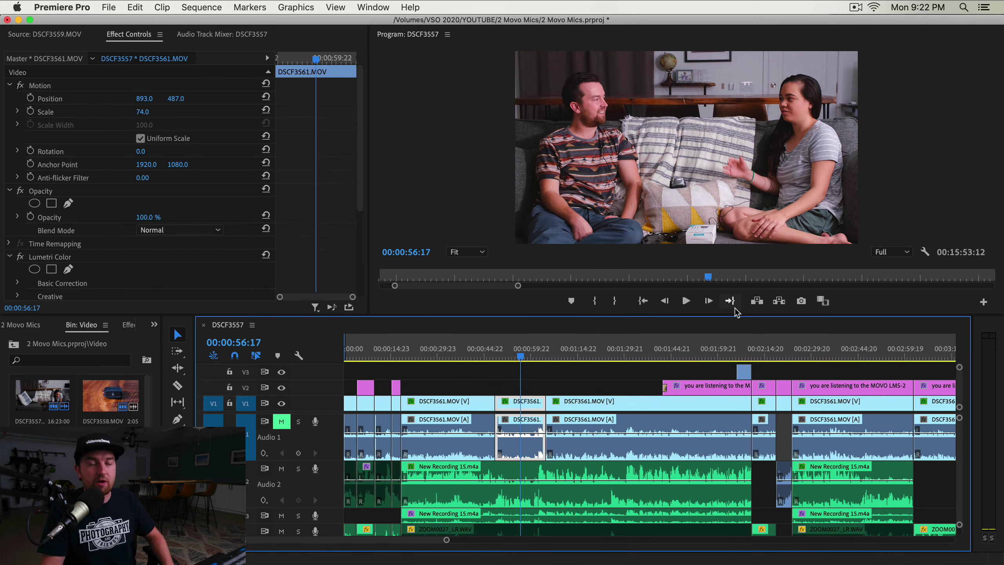
{"action": "left_click_drag", "start_coordinate": [584, 352], "coordinate": [817, 352]}
{"action": "key", "text": "d"}
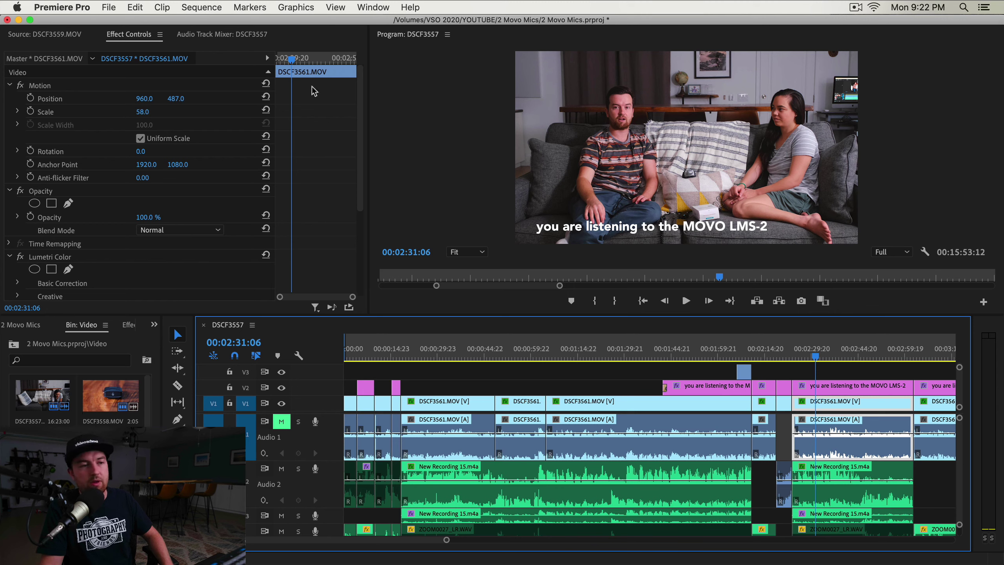
Select the short DSCF3561 clip and play briefly from 00:00:52:10 to check it.
{"action": "left_click", "coordinate": [573, 356]}
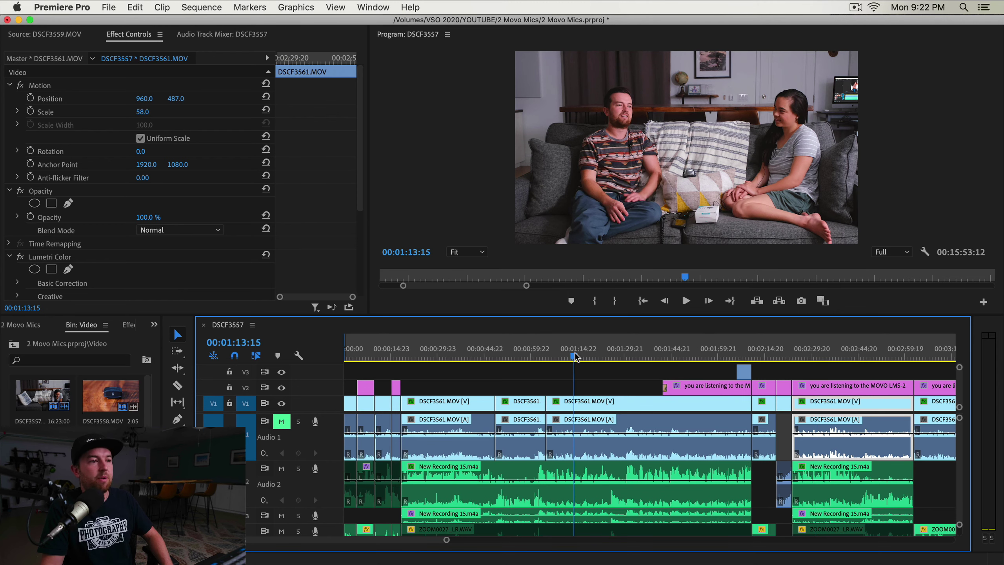
{"action": "left_click", "coordinate": [686, 414]}
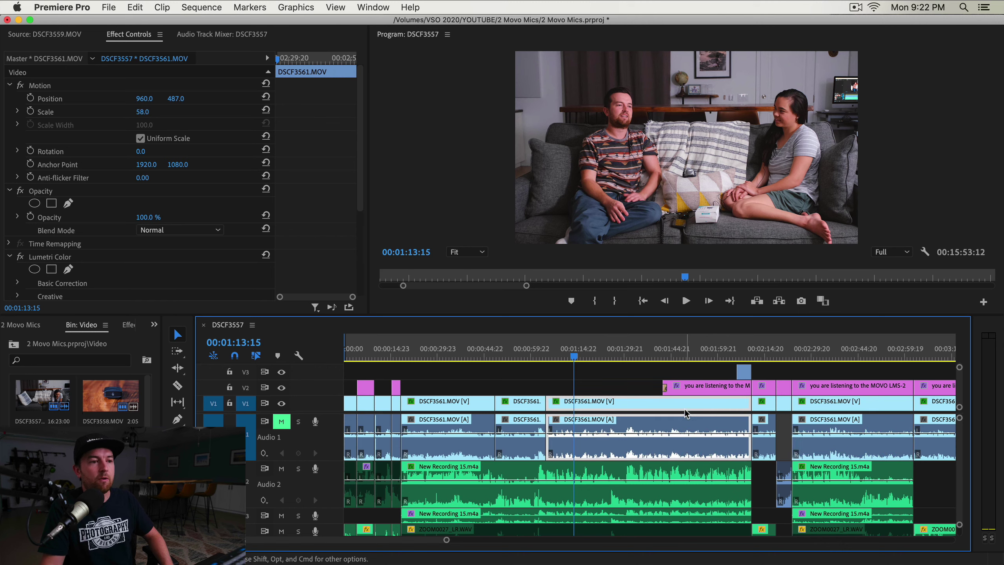
{"action": "left_click", "coordinate": [525, 408]}
{"action": "key", "text": "space"}
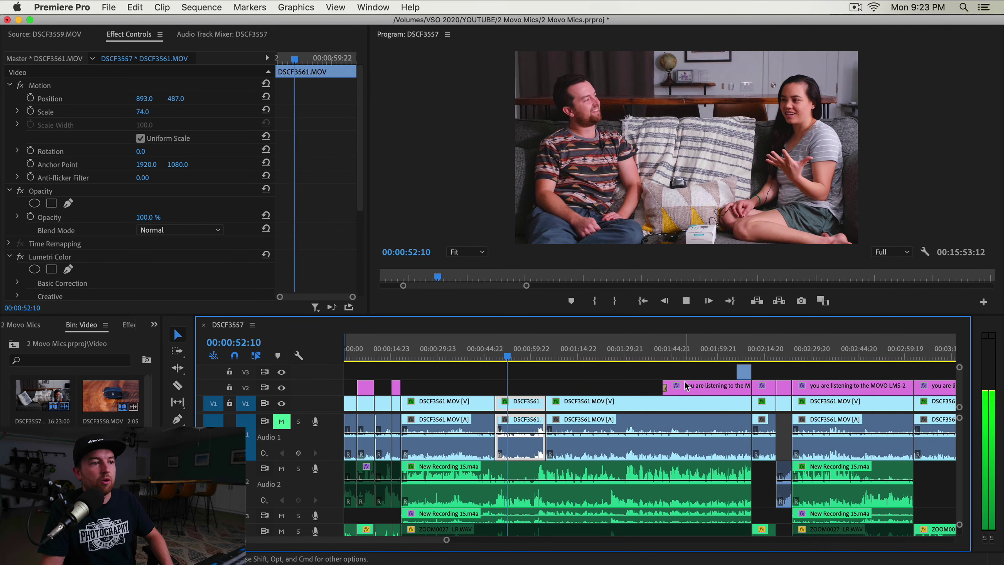
{"action": "key", "text": "space"}
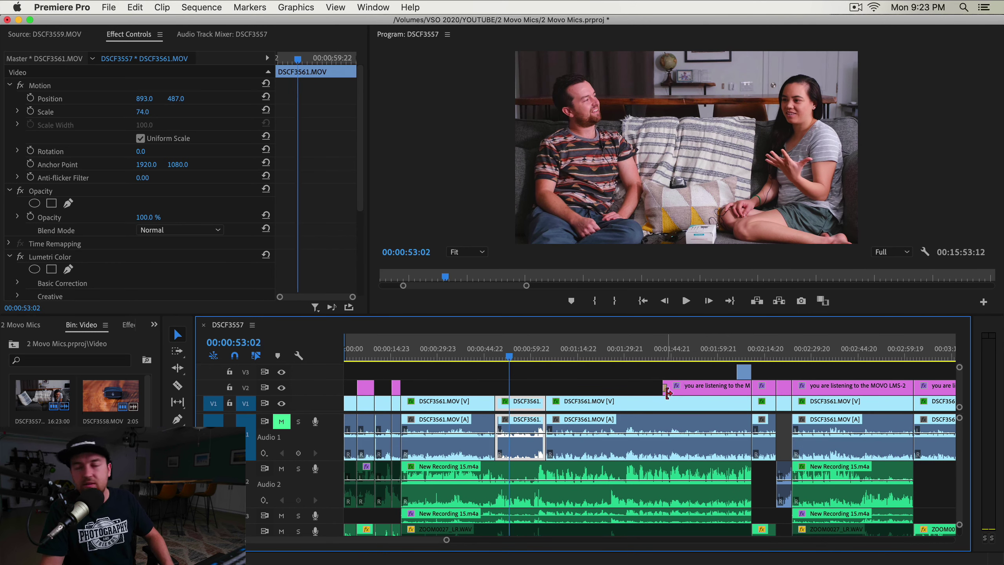
{"action": "left_click", "coordinate": [464, 403]}
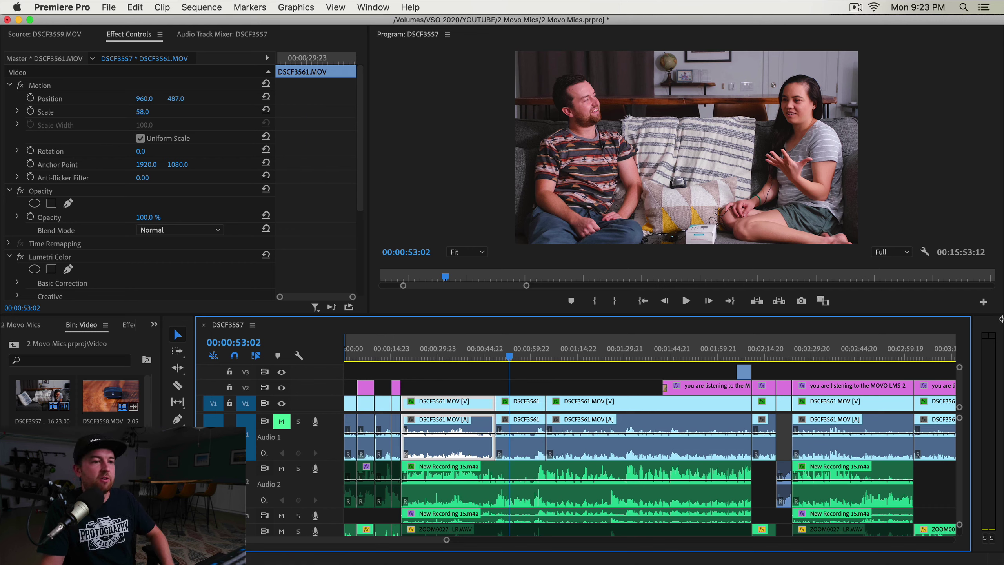
Target V2, play from 00:01:46:00, and jump ahead to the ZOOM H6 section.
{"action": "left_click", "coordinate": [675, 355]}
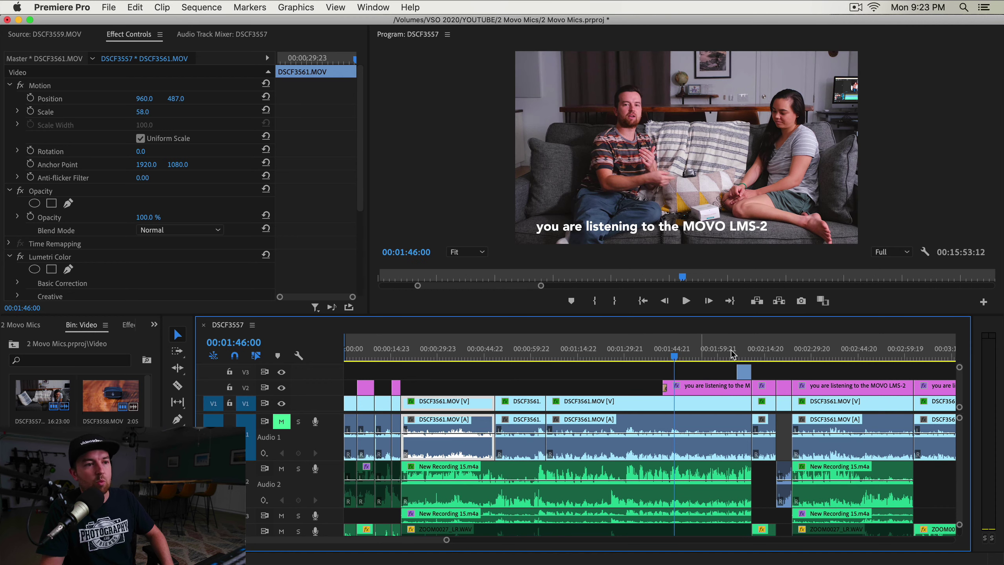
{"action": "left_click", "coordinate": [245, 386]}
{"action": "left_click", "coordinate": [246, 403]}
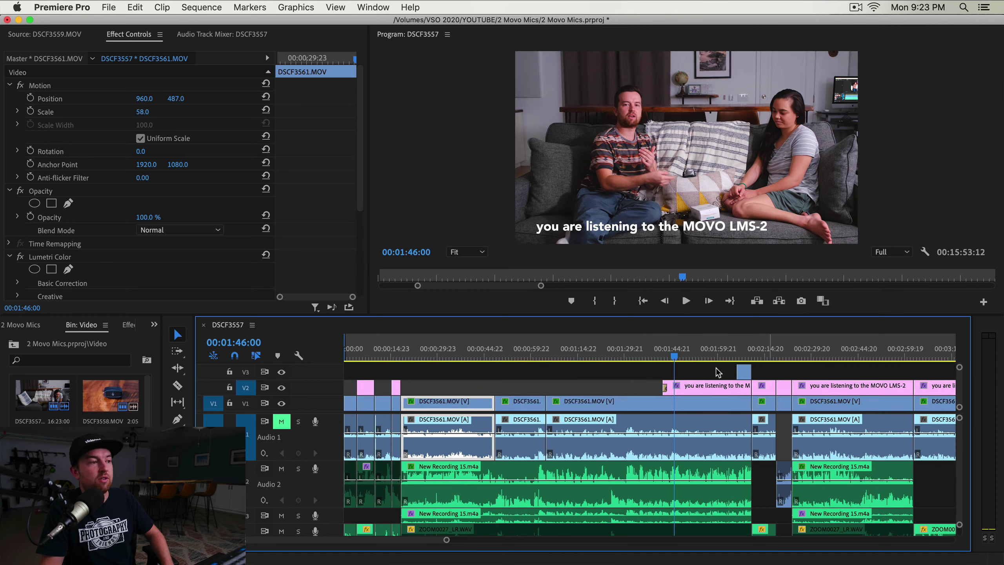
{"action": "key", "text": "space"}
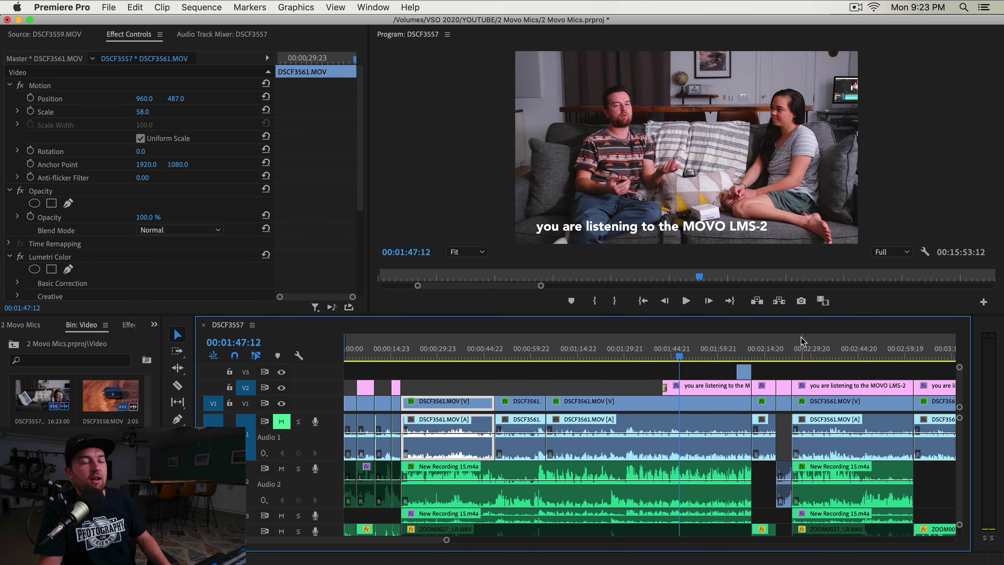
{"action": "left_click", "coordinate": [767, 347]}
{"action": "left_click", "coordinate": [864, 347]}
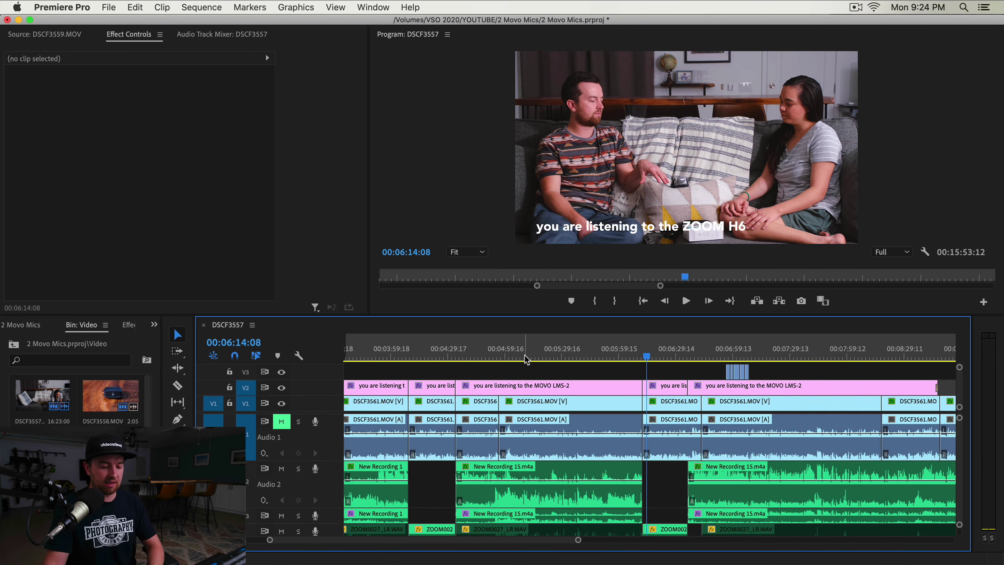
Zoom the timeline out to the whole sequence with backslash, fine-tuning with minus and equals.
{"action": "key", "text": "backslash"}
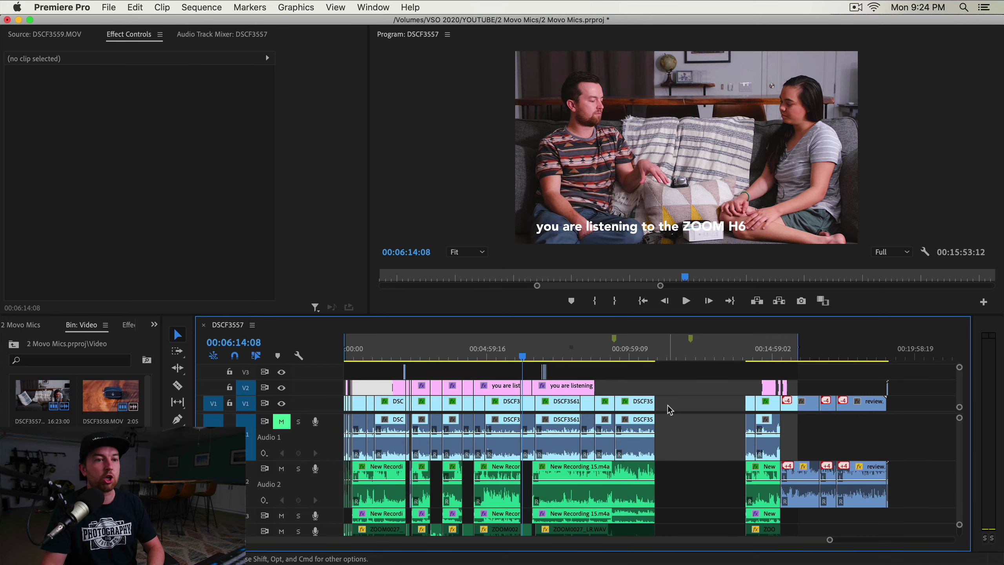
{"action": "key", "text": "minus"}
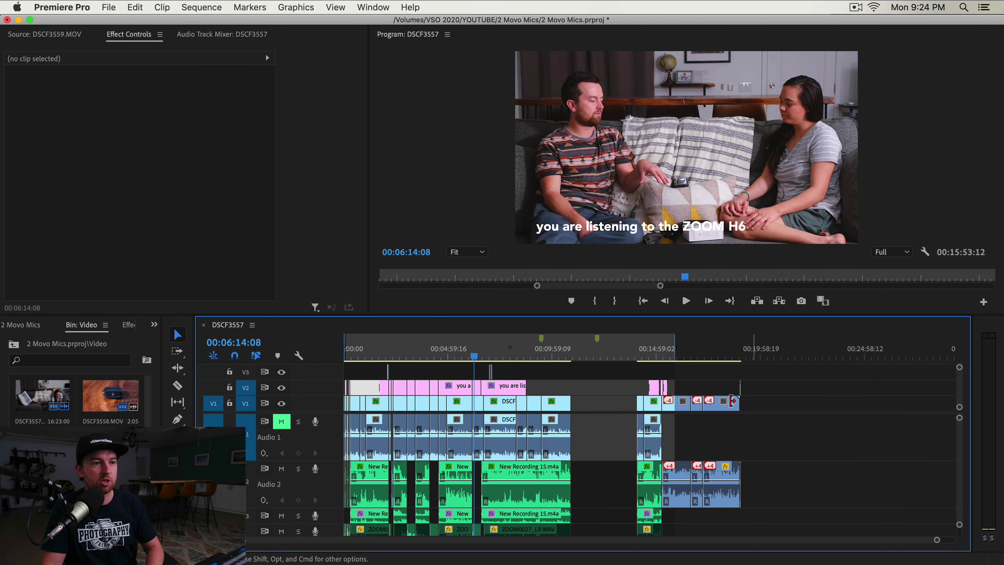
{"action": "key", "text": "equal"}
{"action": "key", "text": "equal"}
{"action": "key", "text": "minus"}
{"action": "key", "text": "minus"}
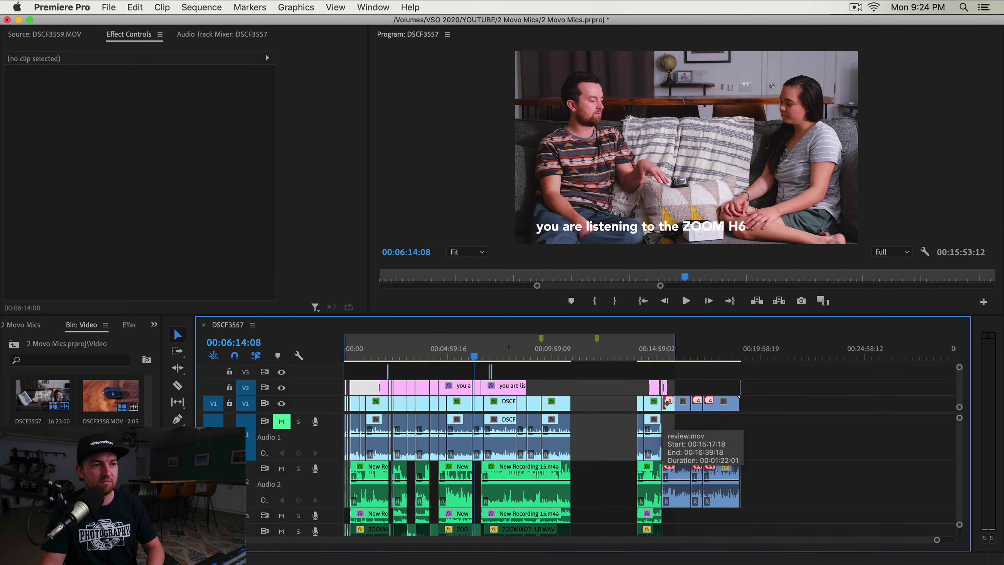
{"action": "key", "text": "equal"}
{"action": "key", "text": "equal"}
{"action": "key", "text": "equal"}
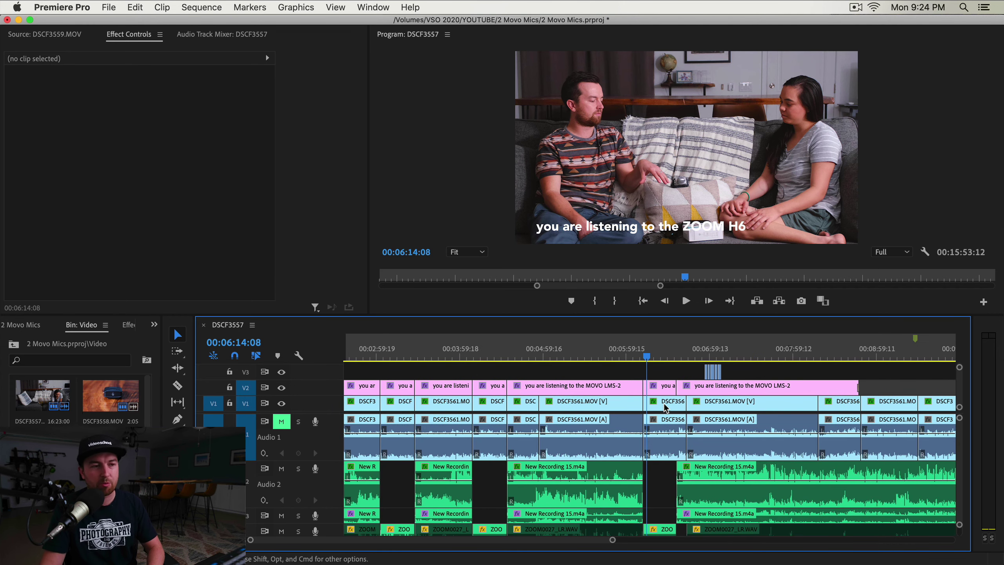
{"action": "key", "text": "minus"}
{"action": "key", "text": "minus"}
{"action": "key", "text": "equal"}
{"action": "key", "text": "equal"}
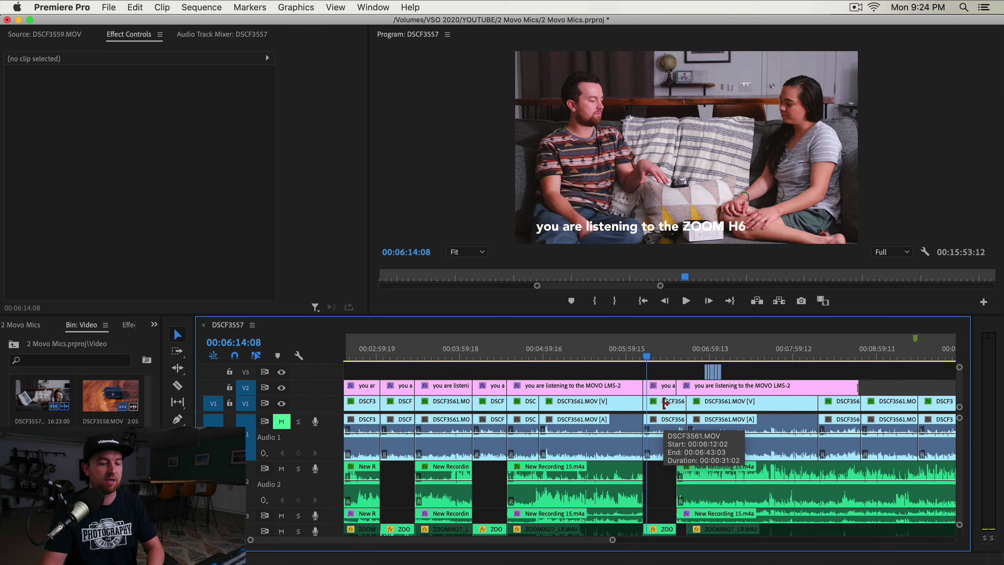
{"action": "key", "text": "equal"}
{"action": "key", "text": "equal"}
{"action": "key", "text": "equal"}
{"action": "key", "text": "minus"}
{"action": "key", "text": "minus"}
{"action": "key", "text": "minus"}
{"action": "key", "text": "minus"}
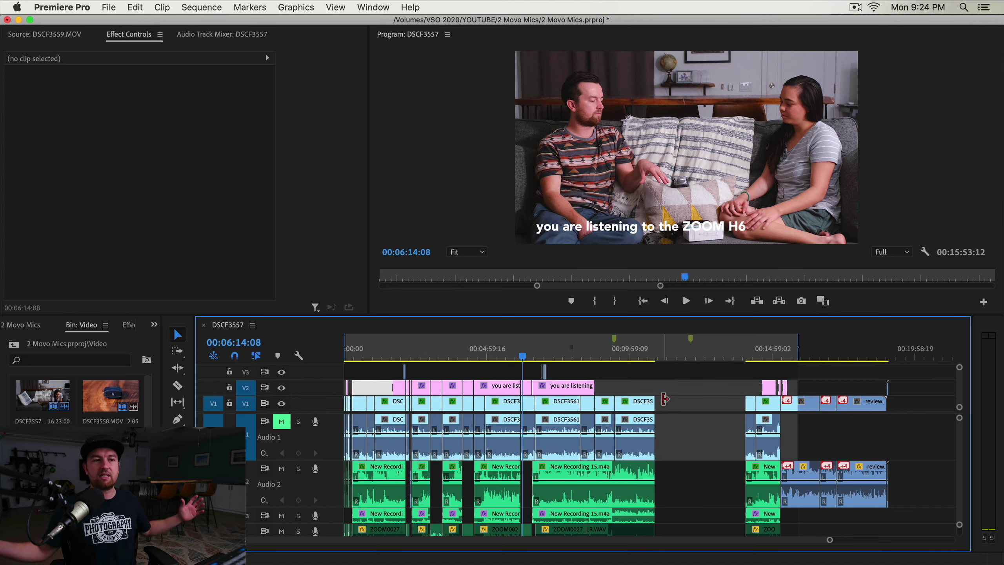
Try ripple-deleting the empty V1 gap, then undo the removal.
{"action": "left_click", "coordinate": [697, 405]}
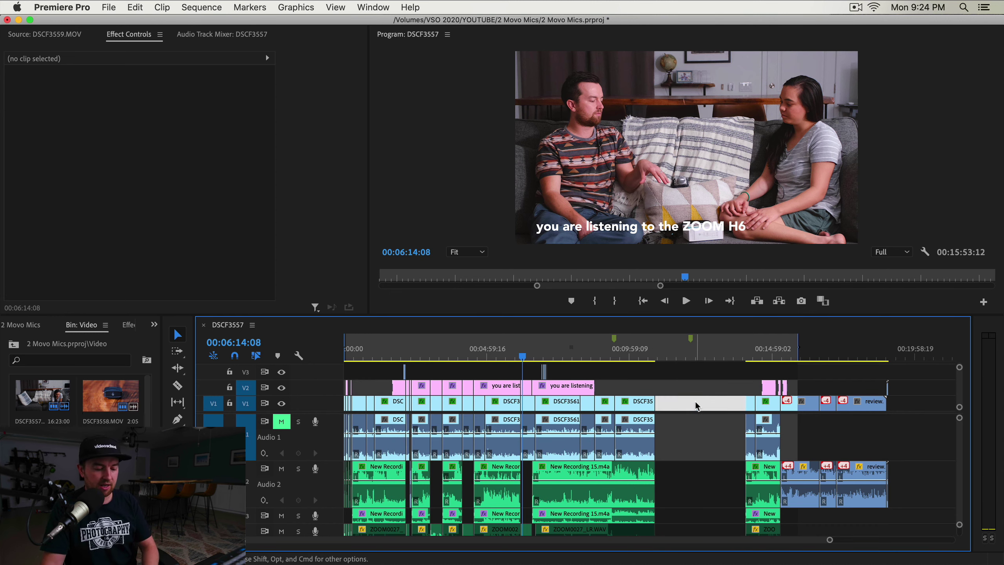
{"action": "key", "text": "Delete"}
{"action": "key", "text": "="}
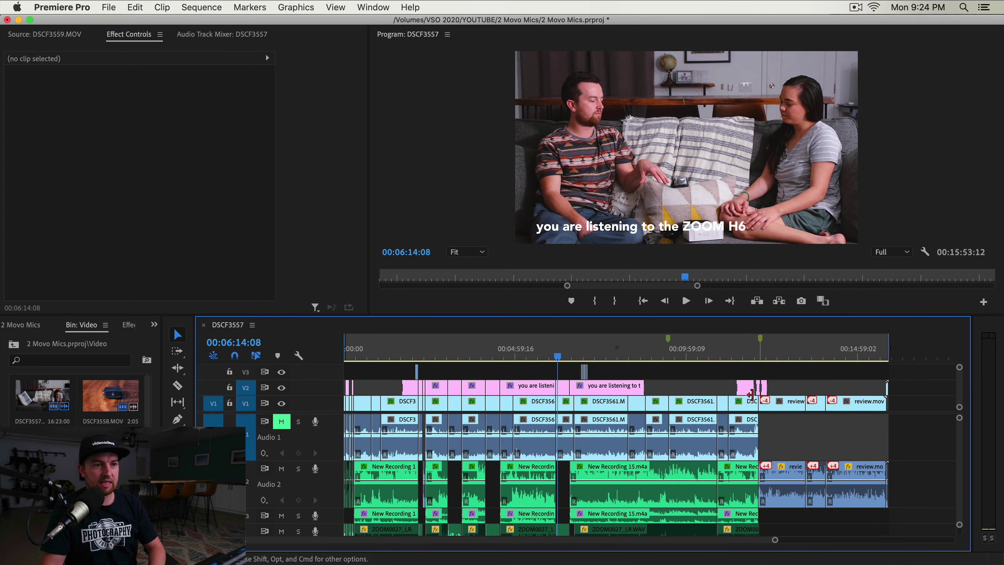
{"action": "key", "text": "super+z"}
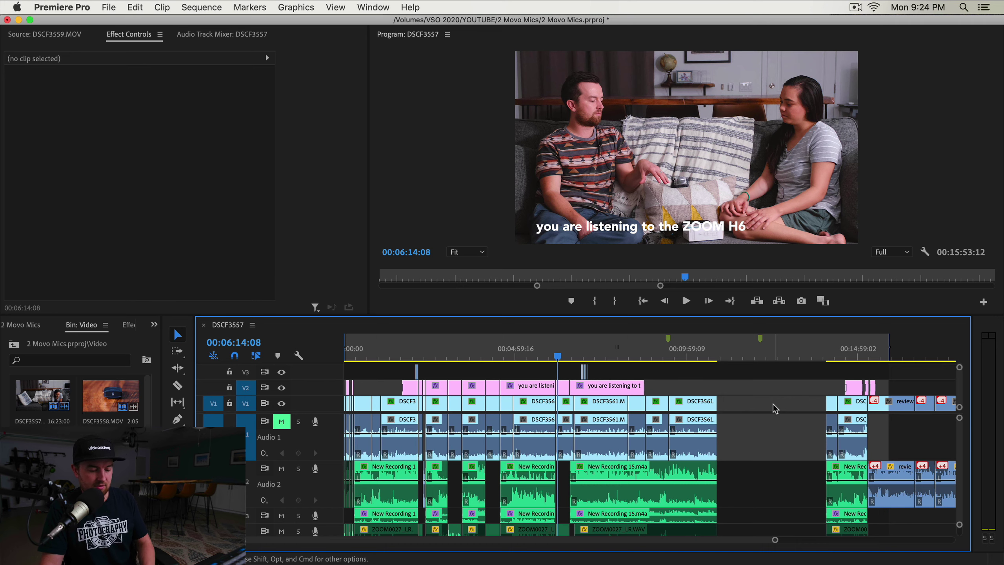
{"action": "key", "text": "minus"}
Delete the V1 gap again so later clips shift left, then show the Effects panel.
{"action": "left_click", "coordinate": [730, 409]}
{"action": "key", "text": "Delete"}
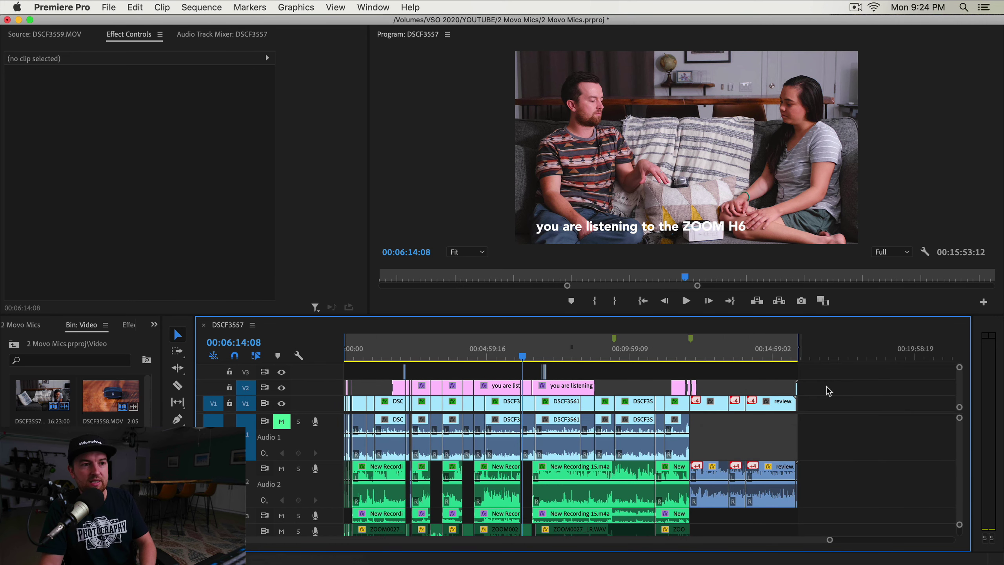
{"action": "key", "text": "equal"}
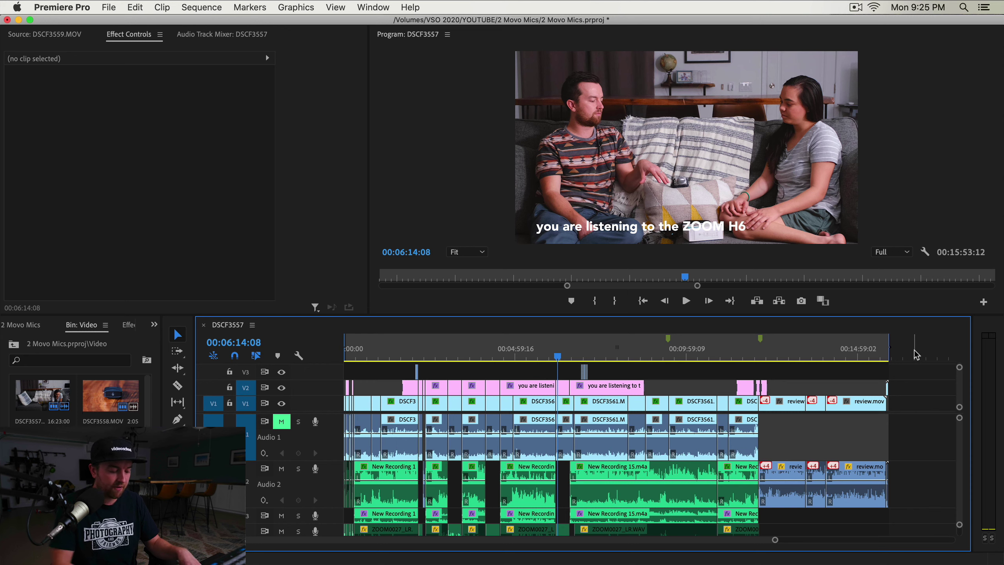
{"action": "key", "text": "shift+7"}
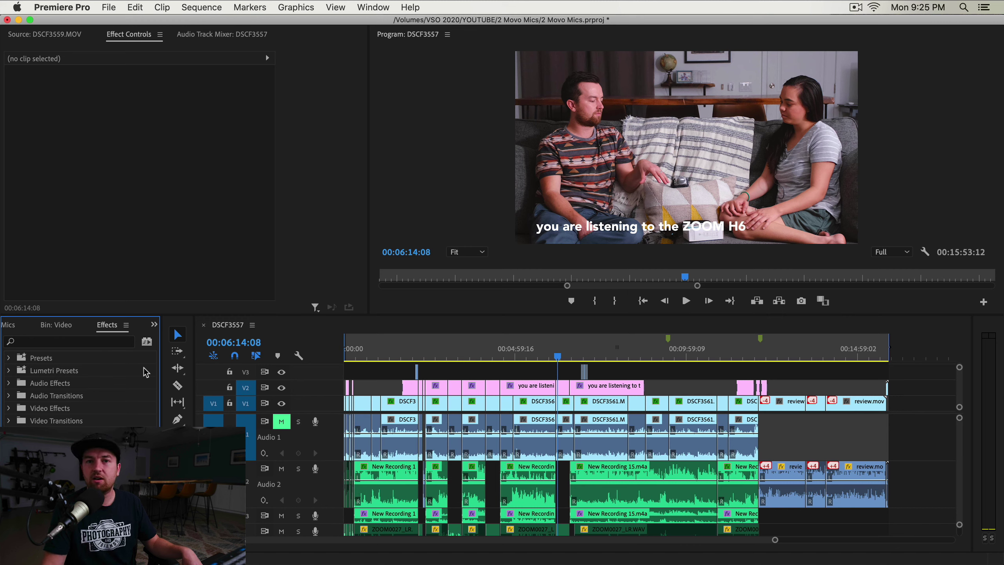
Save the project and view the Video bin's clips in the Project panel.
{"action": "key", "text": "super+s"}
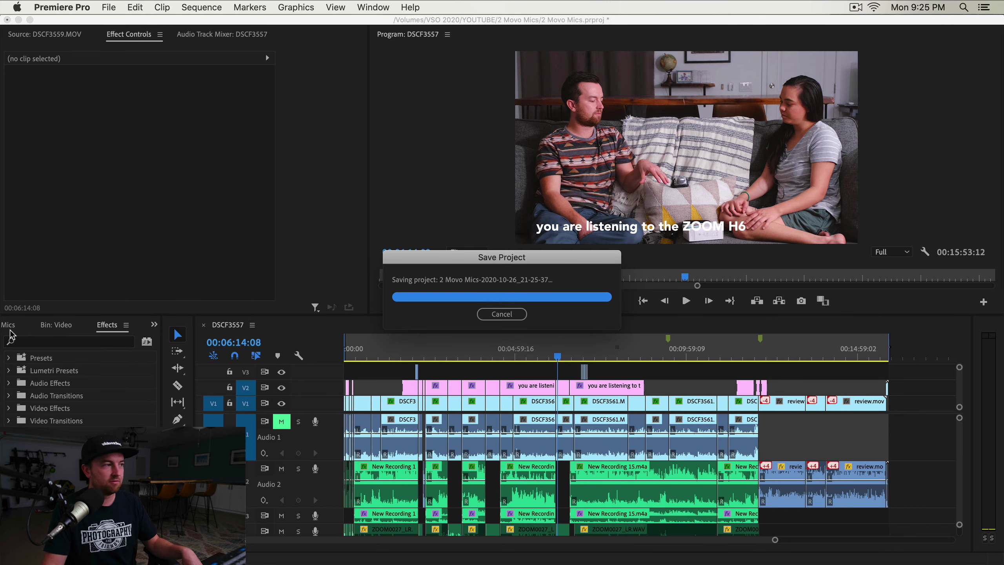
{"action": "left_click", "coordinate": [15, 328]}
{"action": "left_click", "coordinate": [120, 332]}
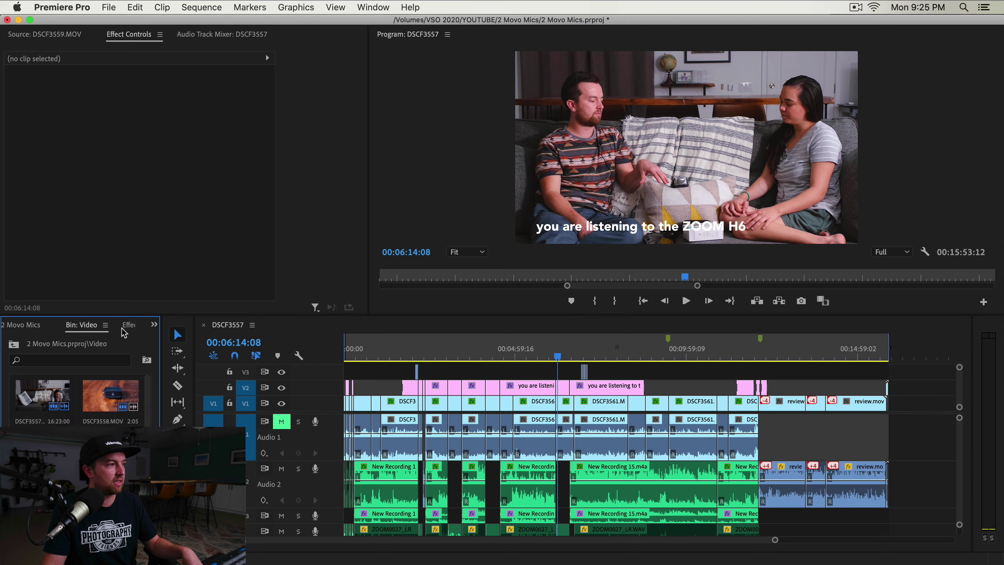
Bring the Effects panel forward via the Window menu, close it, and reopen it with Shift+7.
{"action": "left_click", "coordinate": [371, 8]}
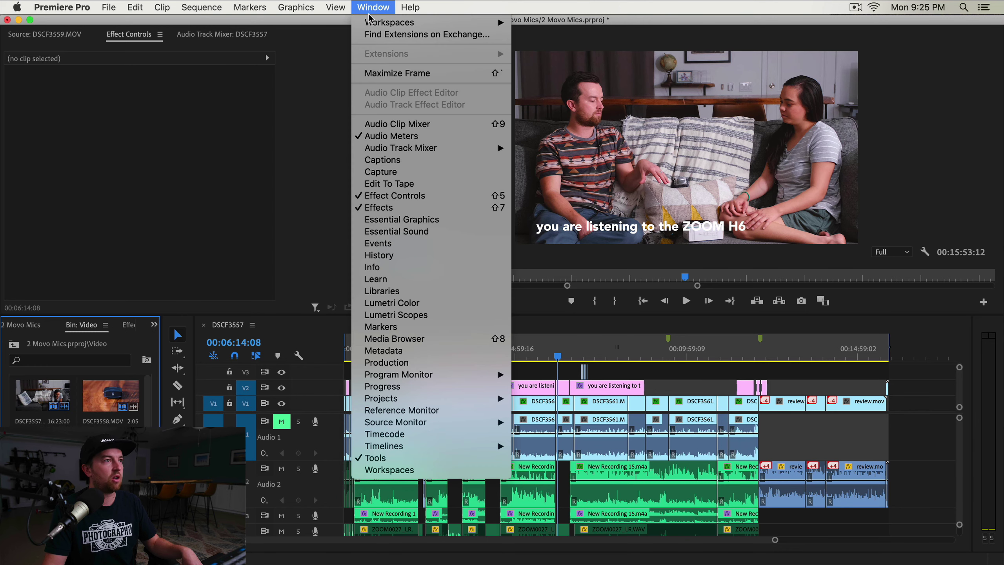
{"action": "left_click", "coordinate": [392, 207]}
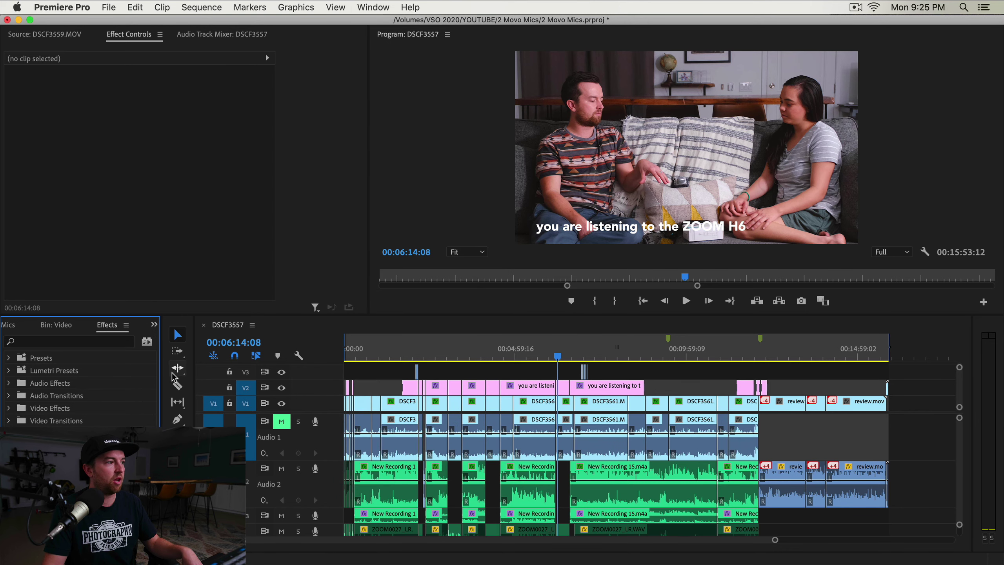
{"action": "left_click", "coordinate": [334, 8]}
{"action": "mouse_move", "coordinate": [373, 8]}
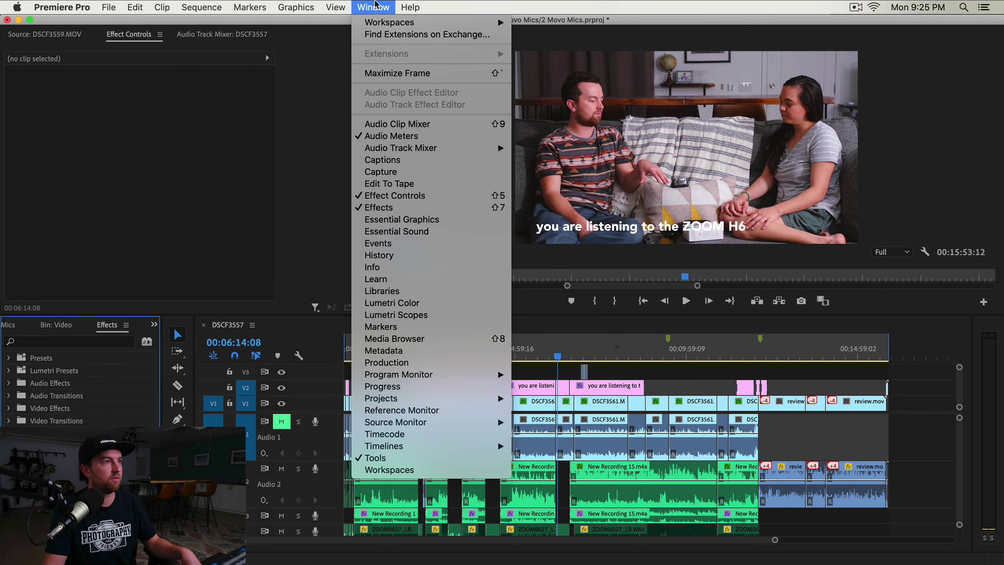
{"action": "left_click", "coordinate": [379, 207]}
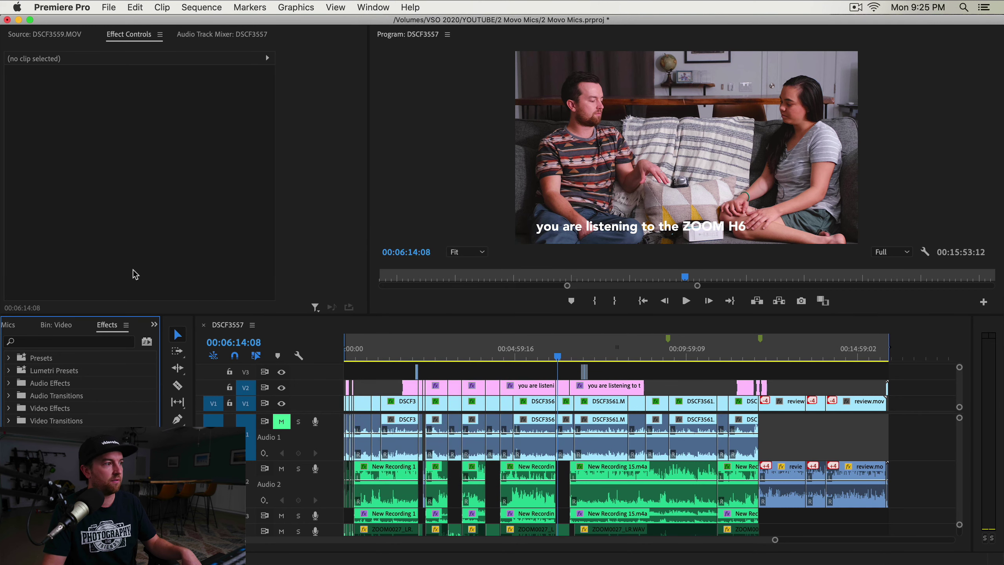
{"action": "right_click", "coordinate": [115, 331]}
{"action": "left_click", "coordinate": [140, 342]}
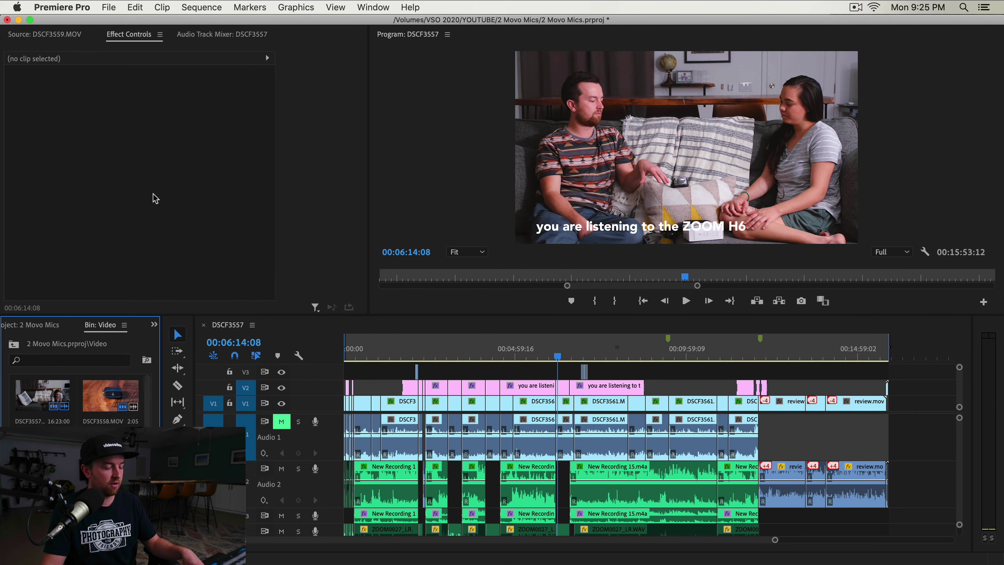
{"action": "key", "text": "shift+7"}
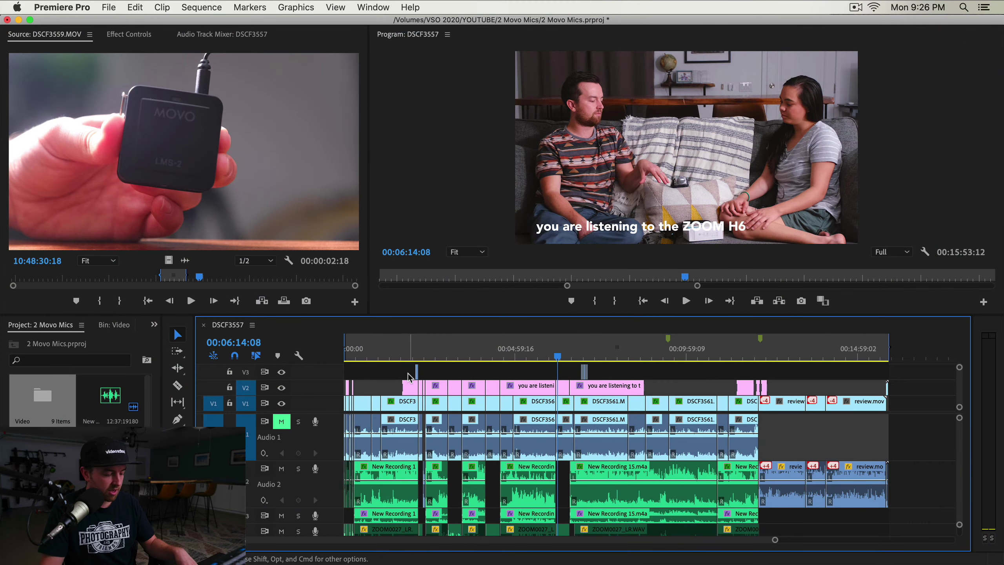
Show Effect Controls with Shift+5, then the Audio Track Mixer with Shift+6.
{"action": "key", "text": "shift+5"}
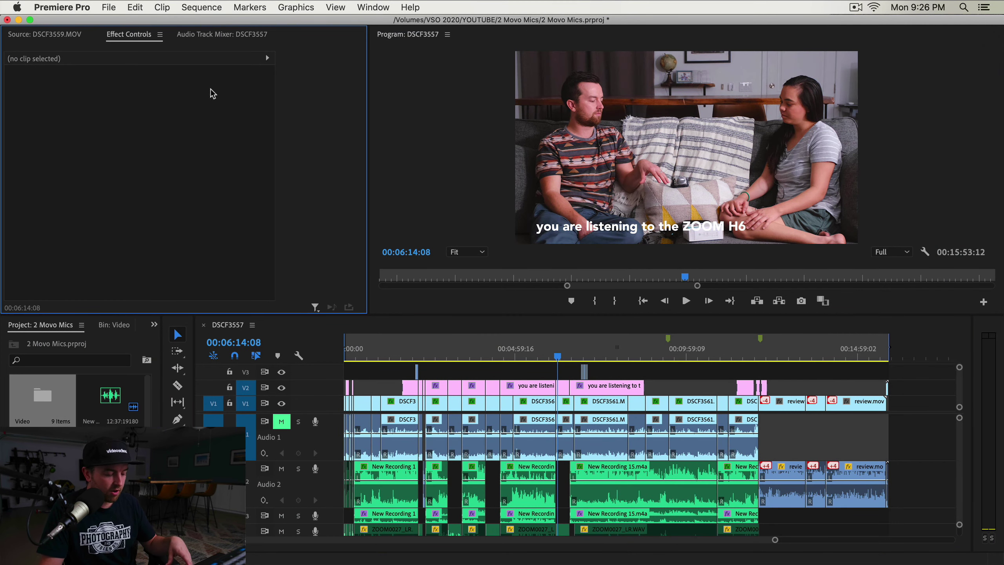
{"action": "key", "text": "shift+6"}
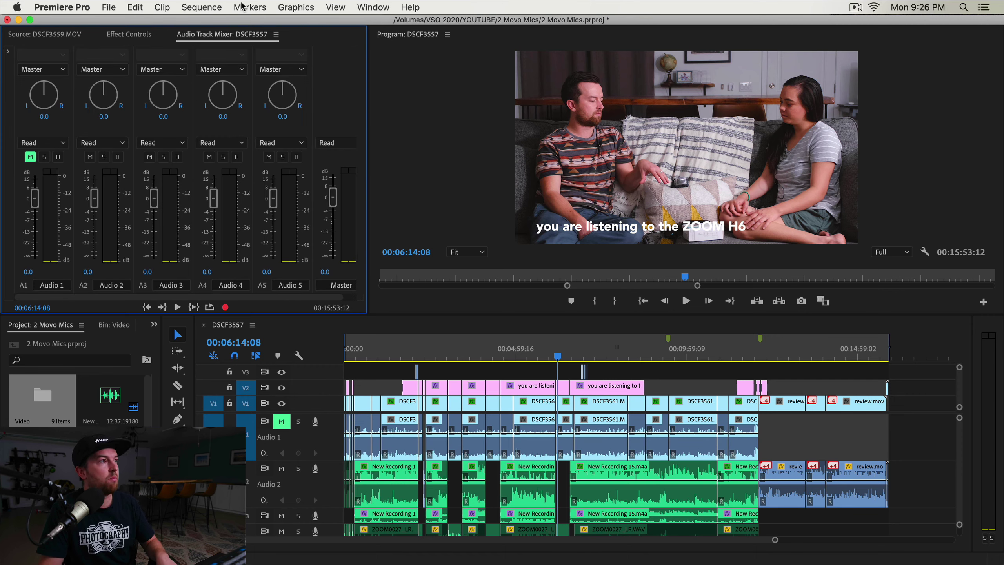
Open and dismiss the Audio Track Mixer's panel menu, then make the Program monitor active.
{"action": "right_click", "coordinate": [187, 40]}
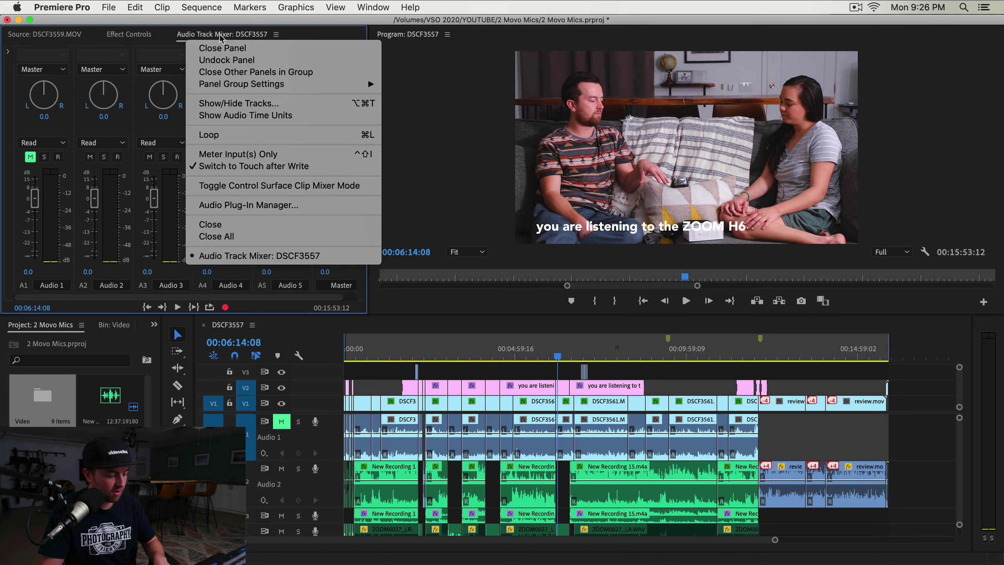
{"action": "left_click", "coordinate": [414, 372]}
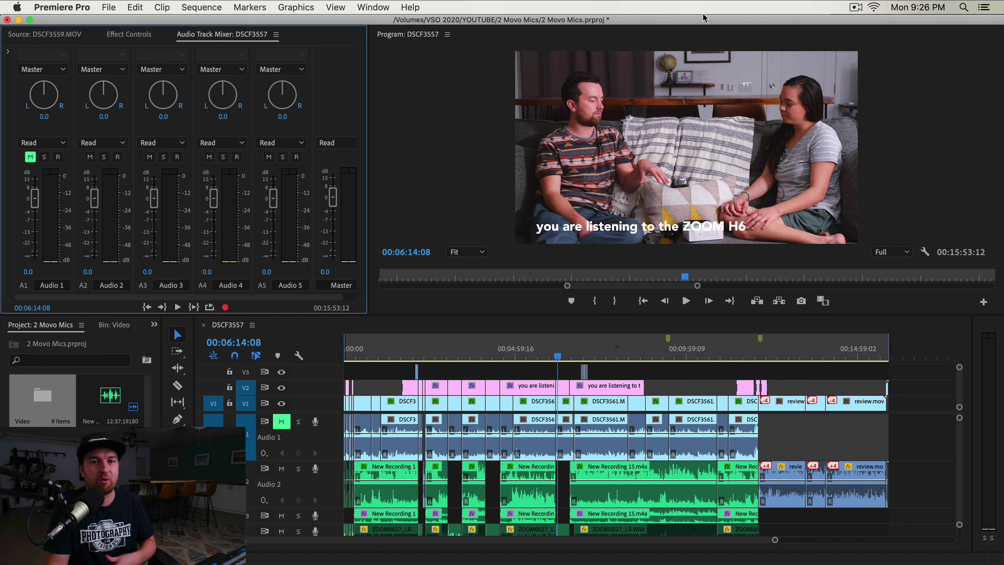
{"action": "left_click", "coordinate": [917, 179]}
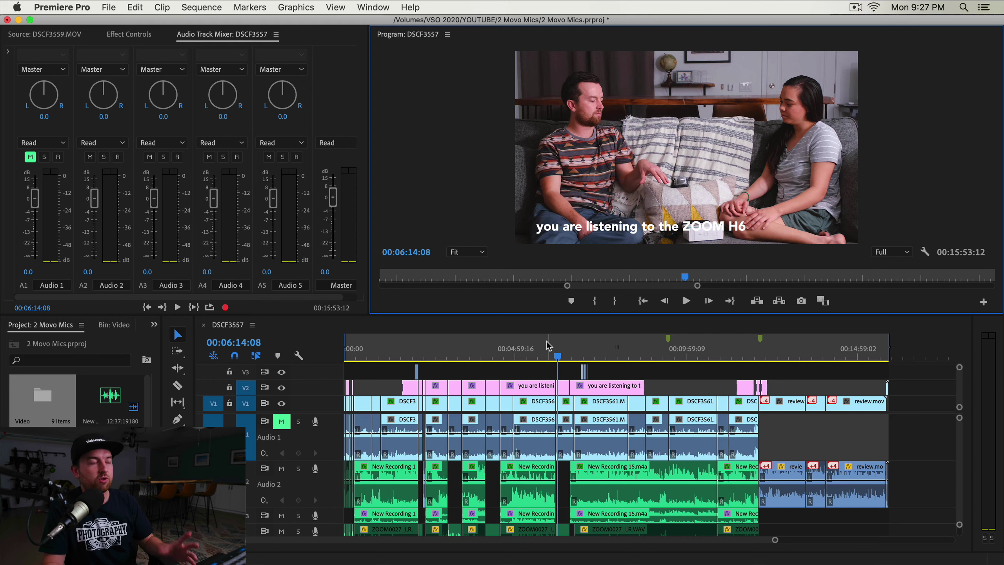
Maximize and restore the timeline with the grave key, then maximize the Program monitor.
{"action": "key", "text": "grave"}
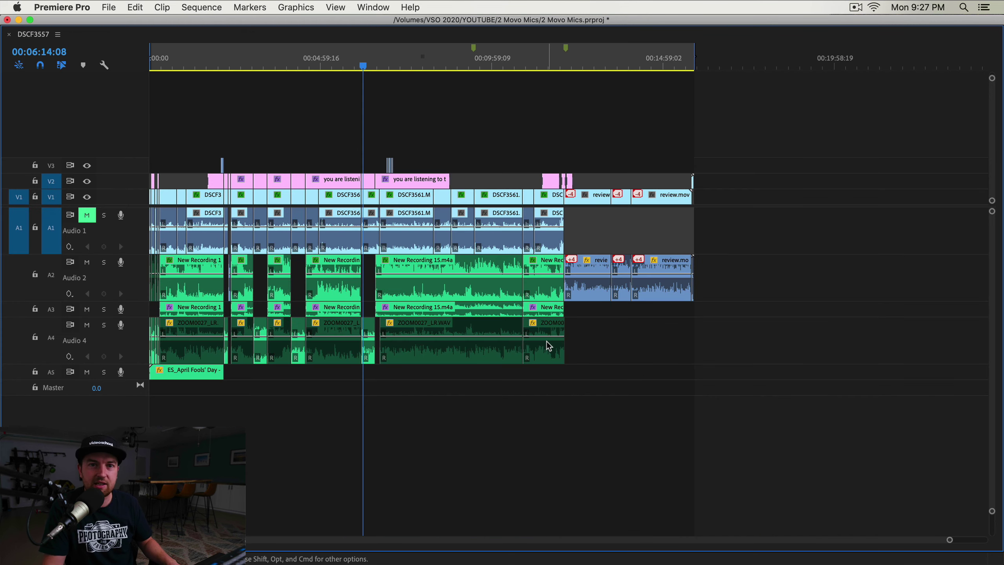
{"action": "key", "text": "grave"}
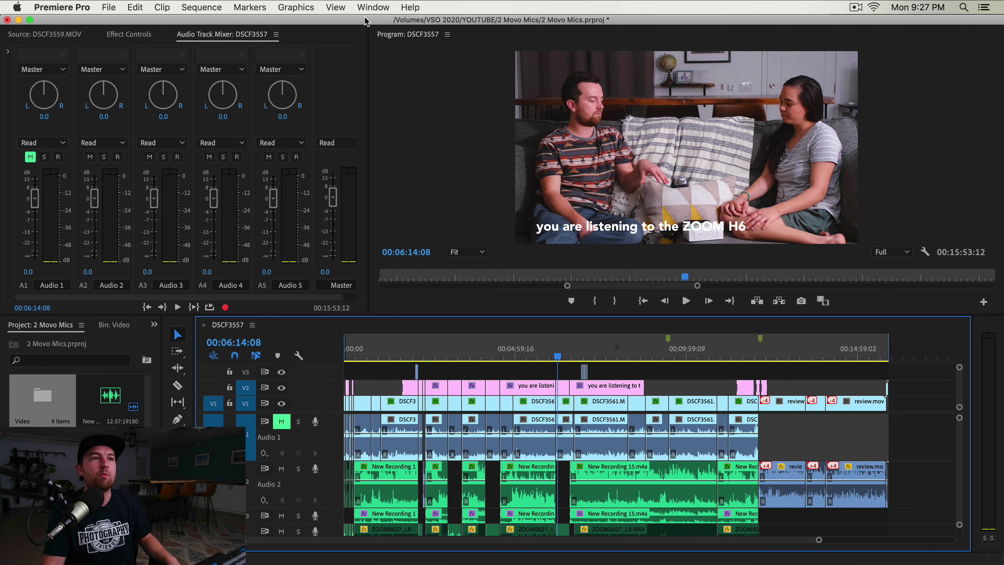
{"action": "left_click", "coordinate": [437, 96]}
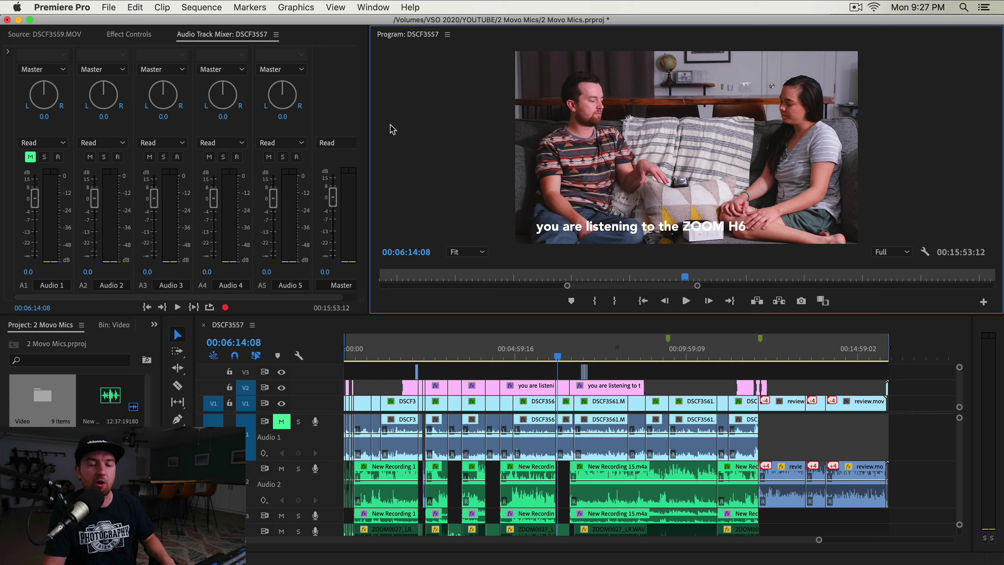
{"action": "key", "text": "grave"}
Play briefly, toggle the maximized Program monitor and Ctrl+` full-screen preview, then restore the layout.
{"action": "key", "text": "space"}
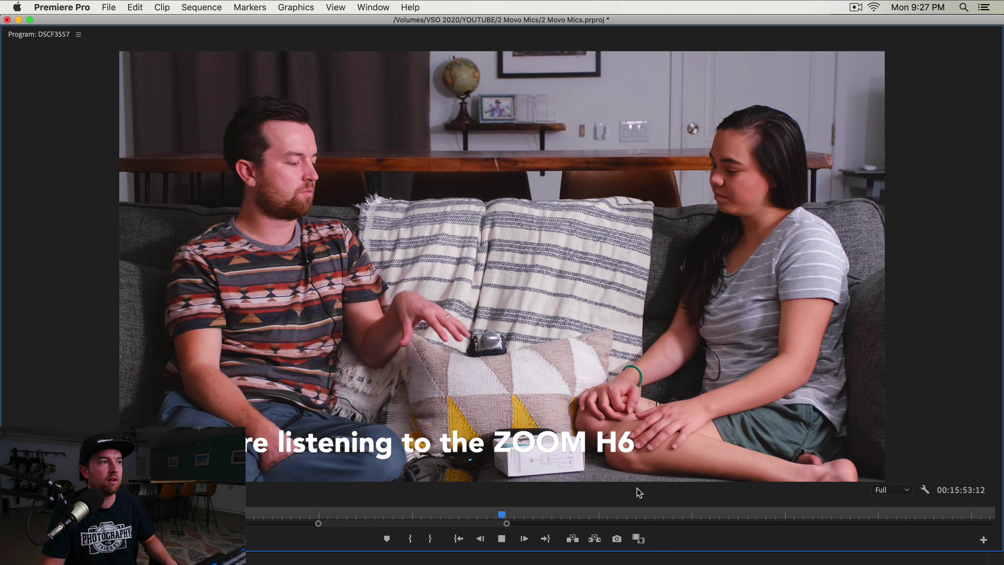
{"action": "key", "text": "space"}
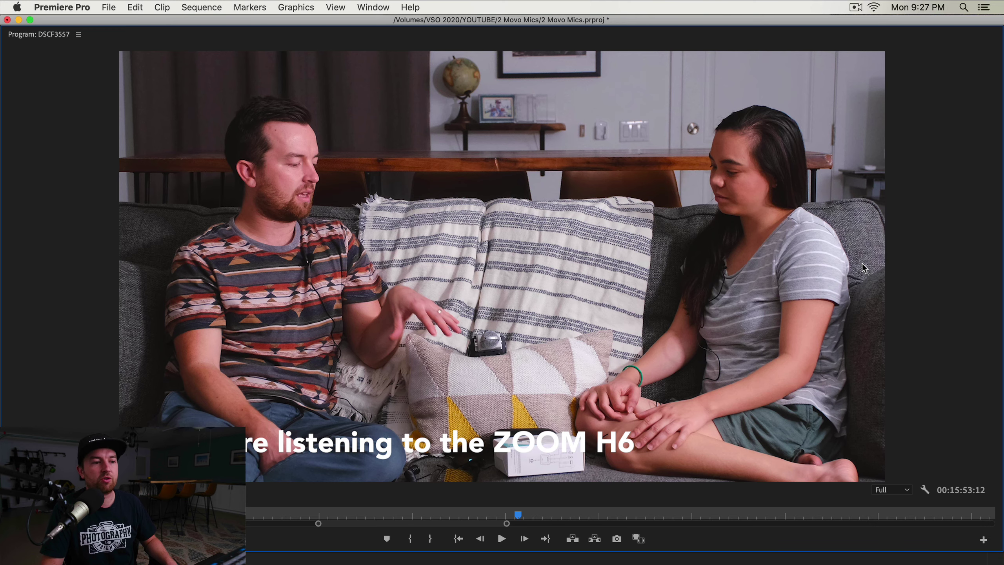
{"action": "key", "text": "grave"}
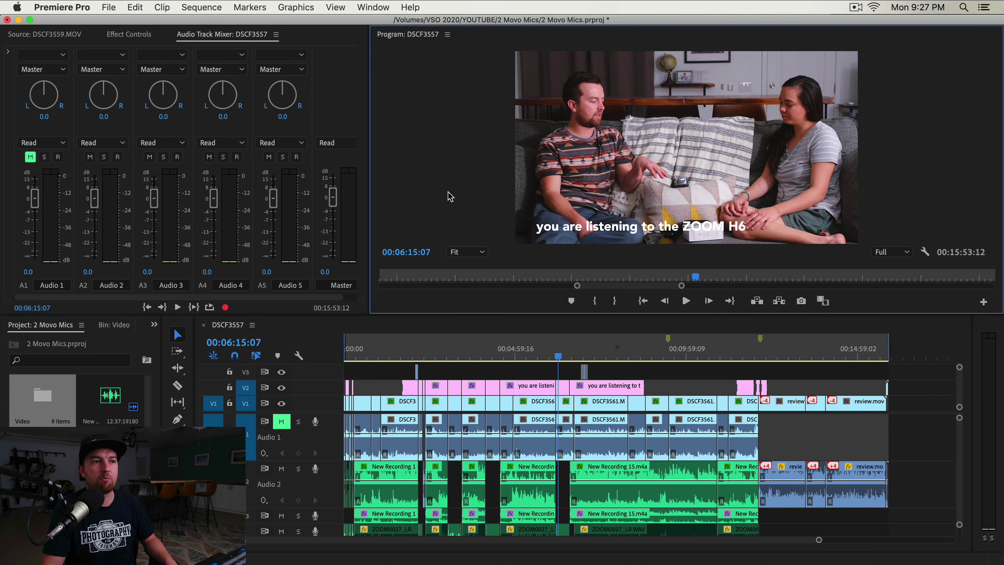
{"action": "key", "text": "grave"}
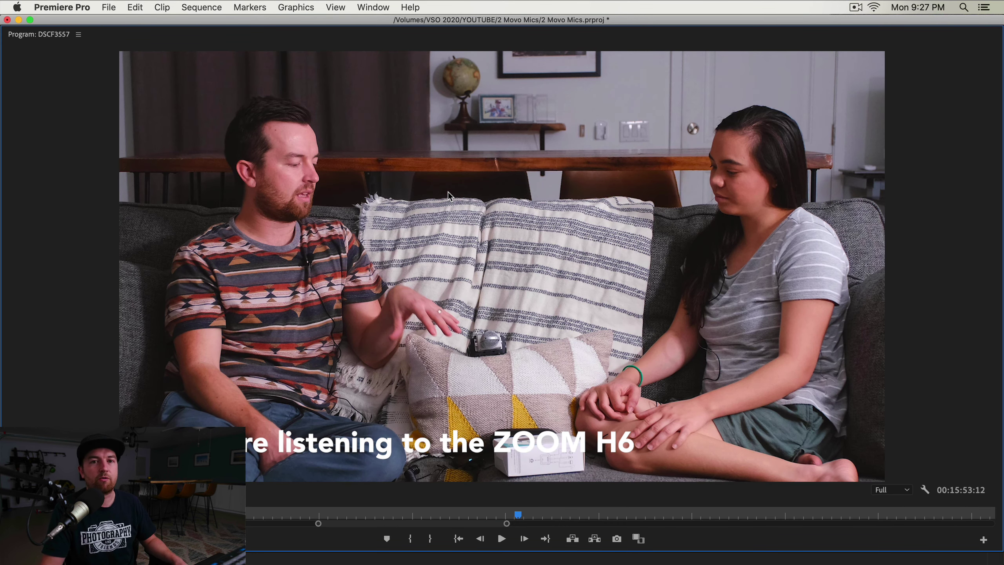
{"action": "key", "text": "grave"}
{"action": "key", "text": "grave"}
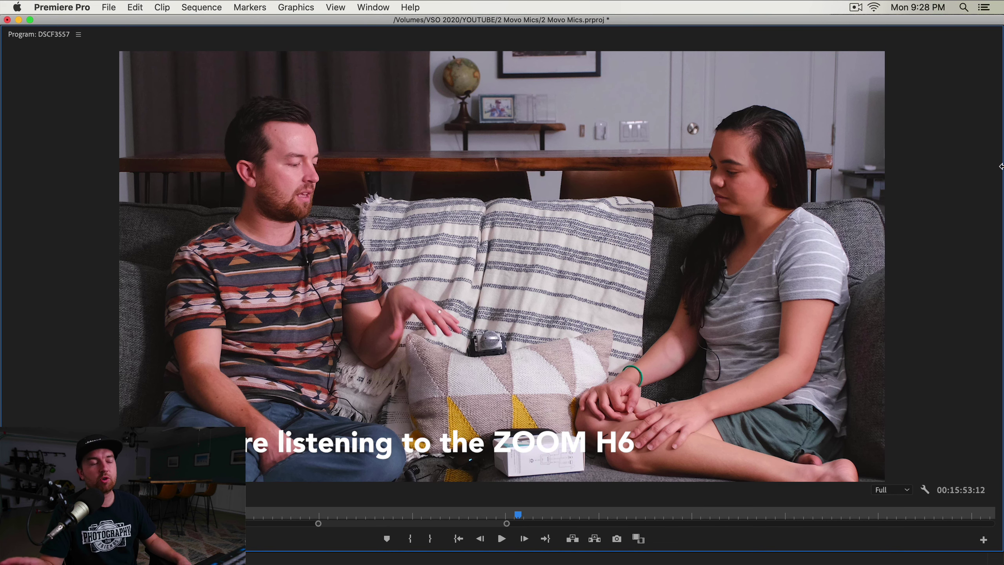
{"action": "key", "text": "ctrl+grave"}
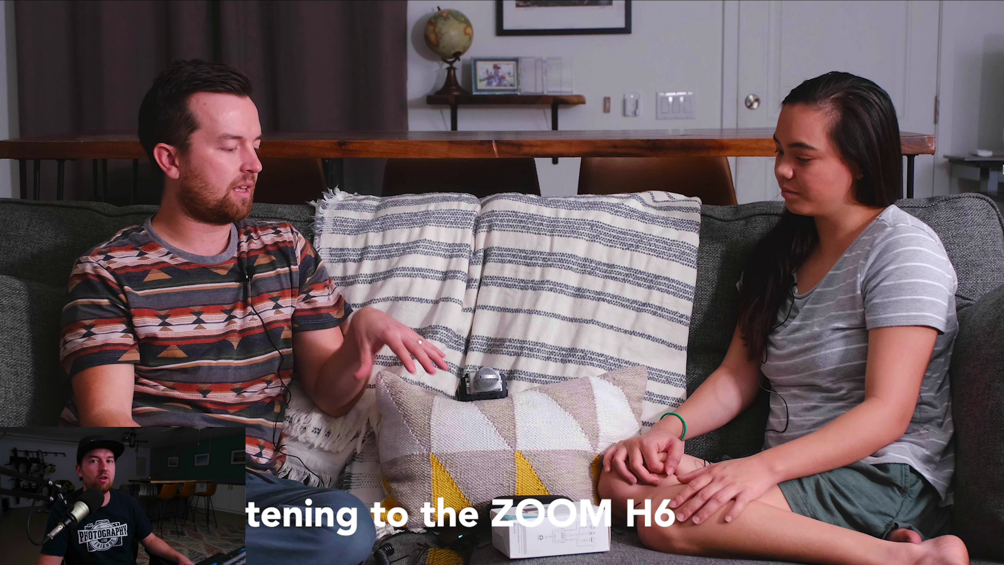
{"action": "key", "text": "ctrl+grave"}
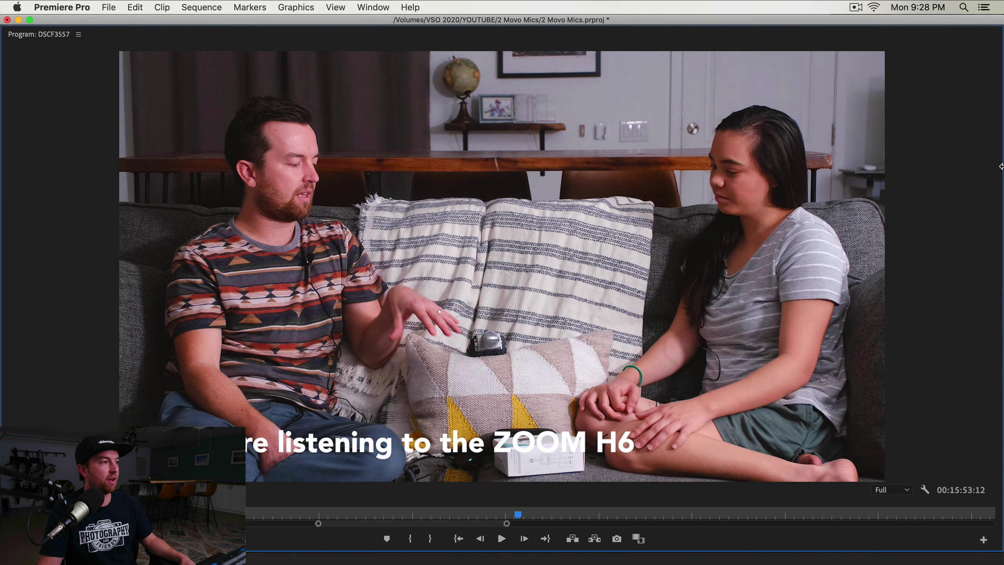
{"action": "key", "text": "grave"}
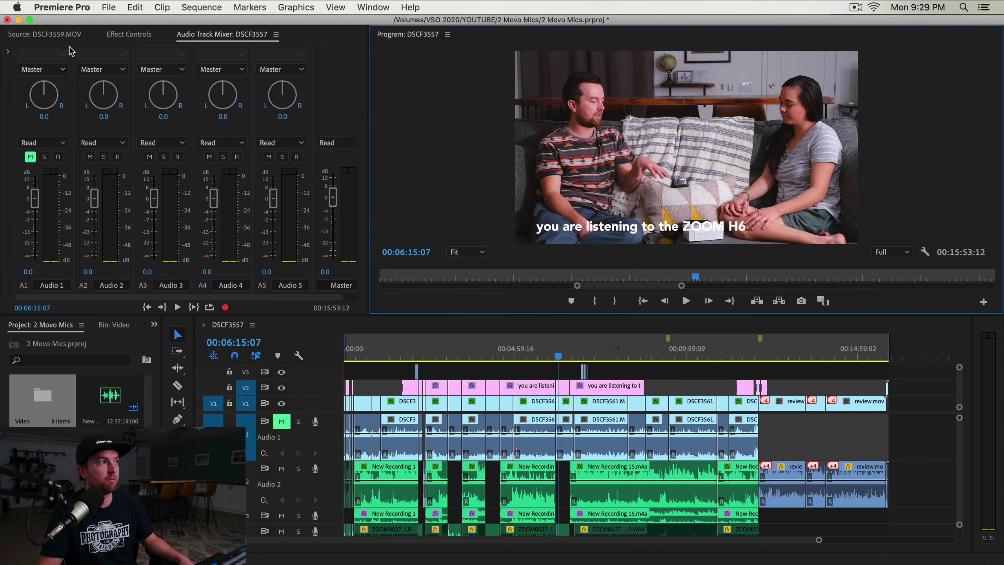
{"action": "key", "text": "ctrl+grave"}
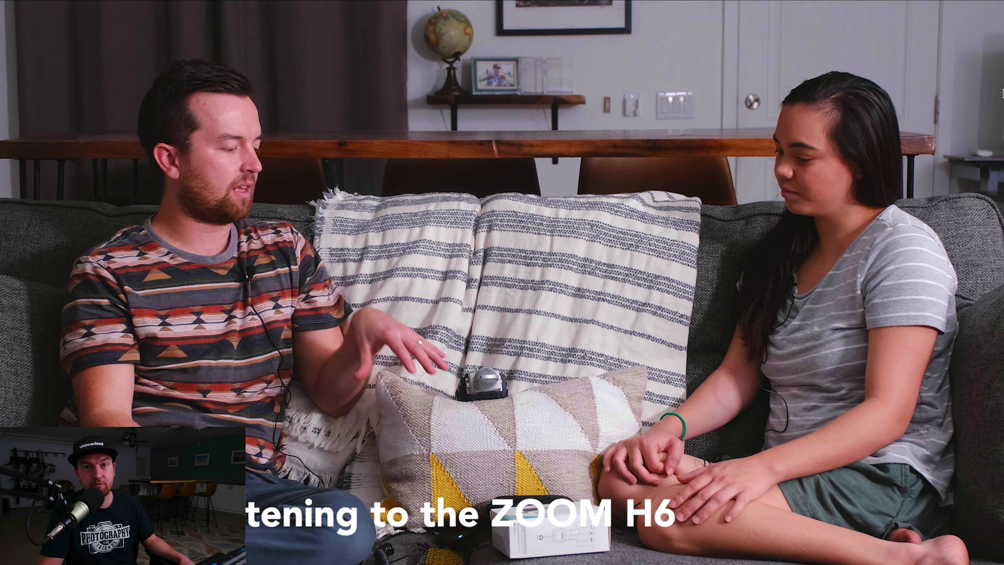
{"action": "key", "text": "ctrl+grave"}
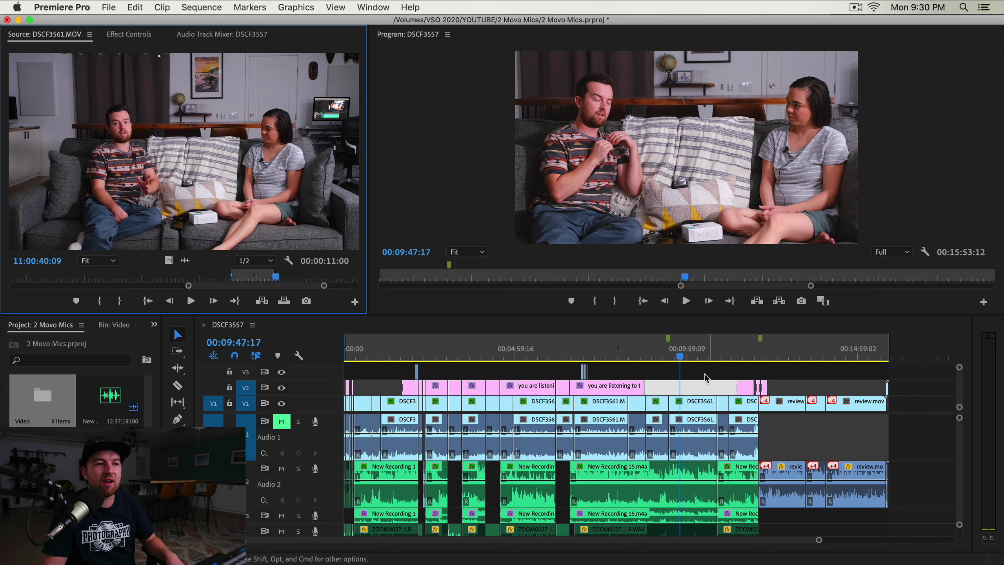
Match-frame the couch DSCF3561.MOV clip into the source monitor, then move the playhead to about 00:07:00.
{"action": "left_click", "coordinate": [702, 388]}
{"action": "left_click", "coordinate": [703, 406]}
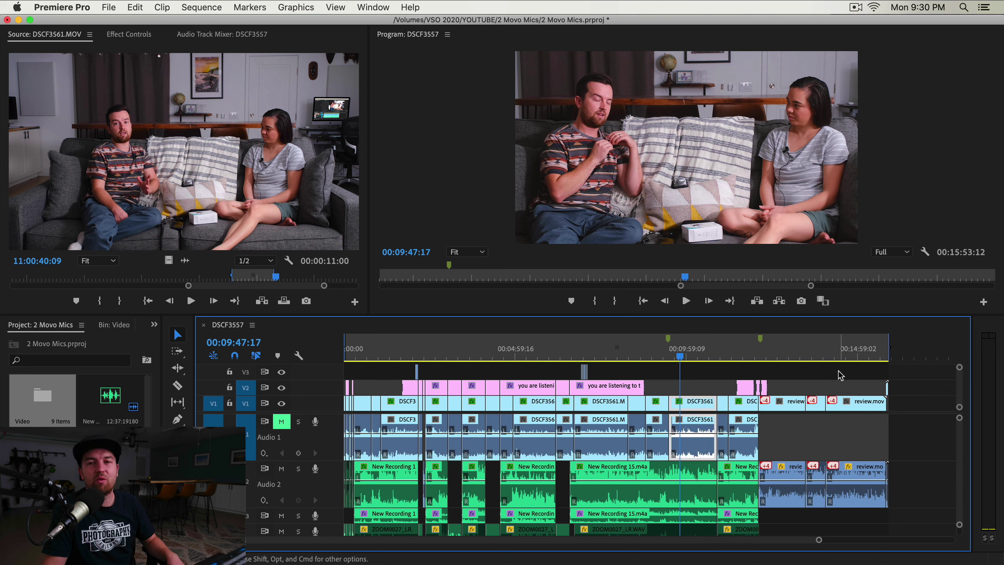
{"action": "key", "text": "f"}
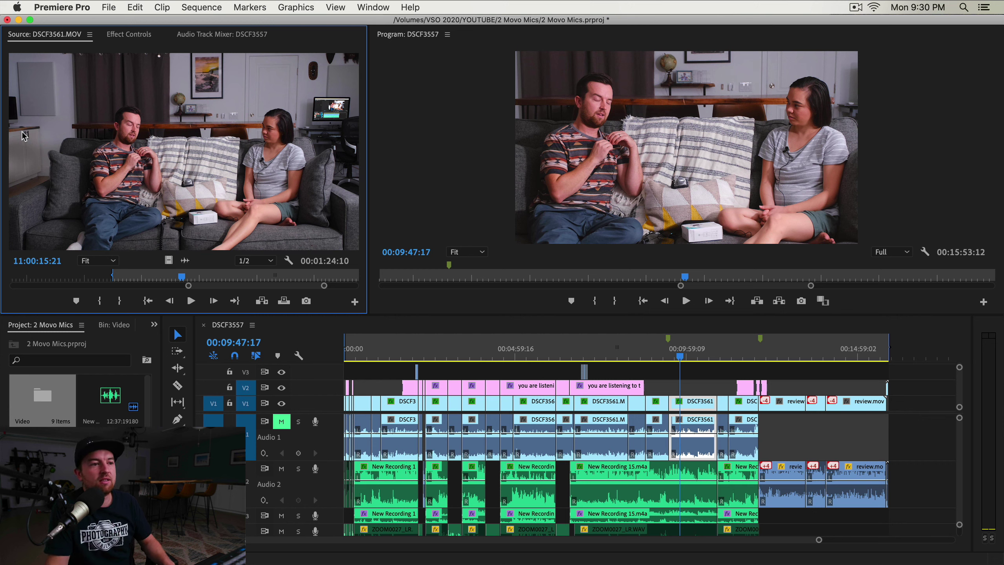
{"action": "left_click", "coordinate": [588, 355]}
{"action": "left_click_drag", "start_coordinate": [580, 360], "coordinate": [585, 358]}
Zoom the timeline in and preview the V3 b-roll clip DSCF3558.MOV in the source monitor.
{"action": "key", "text": "="}
{"action": "key", "text": "="}
{"action": "key", "text": "="}
{"action": "key", "text": "="}
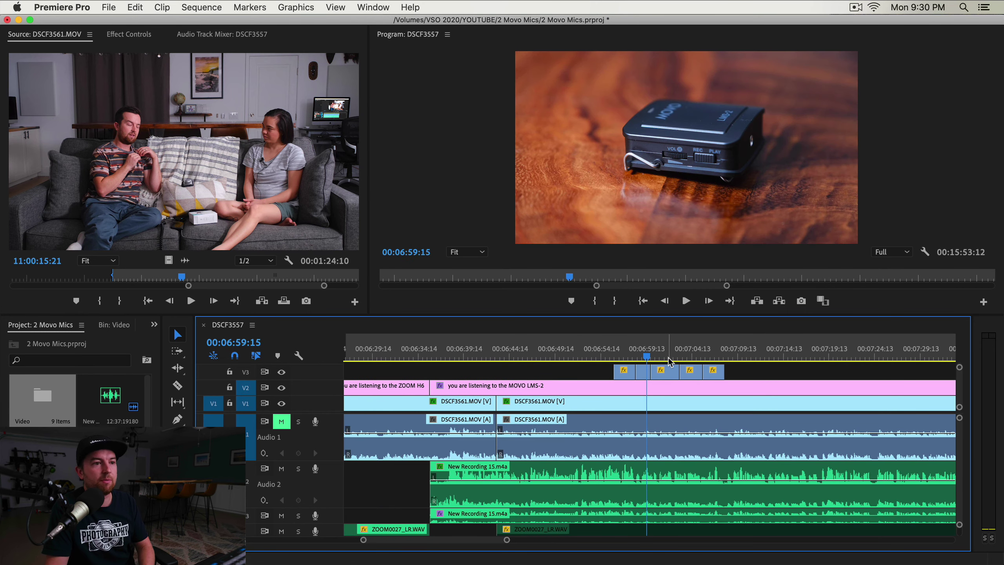
{"action": "left_click", "coordinate": [667, 359]}
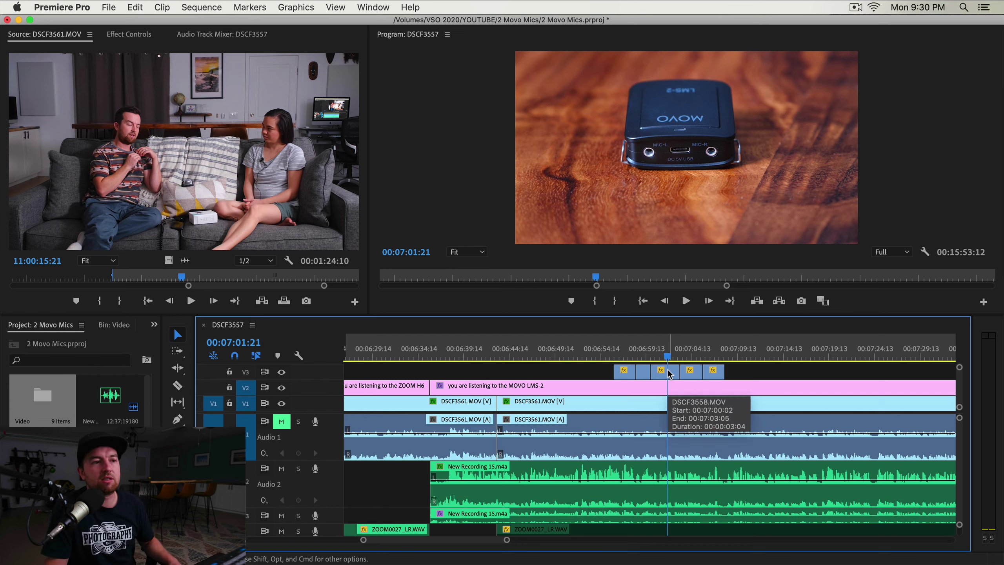
{"action": "left_click", "coordinate": [668, 373]}
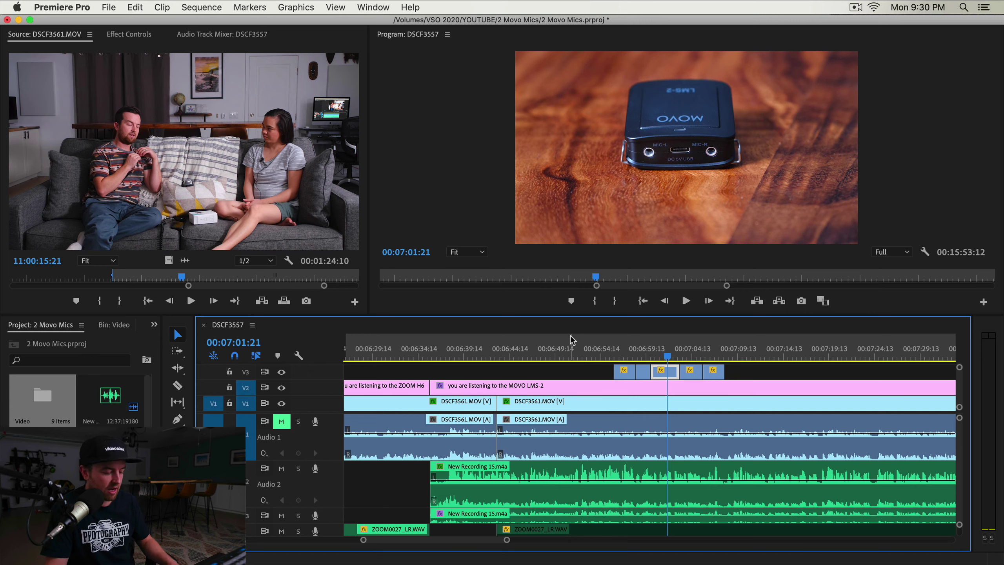
{"action": "double_click", "coordinate": [674, 365]}
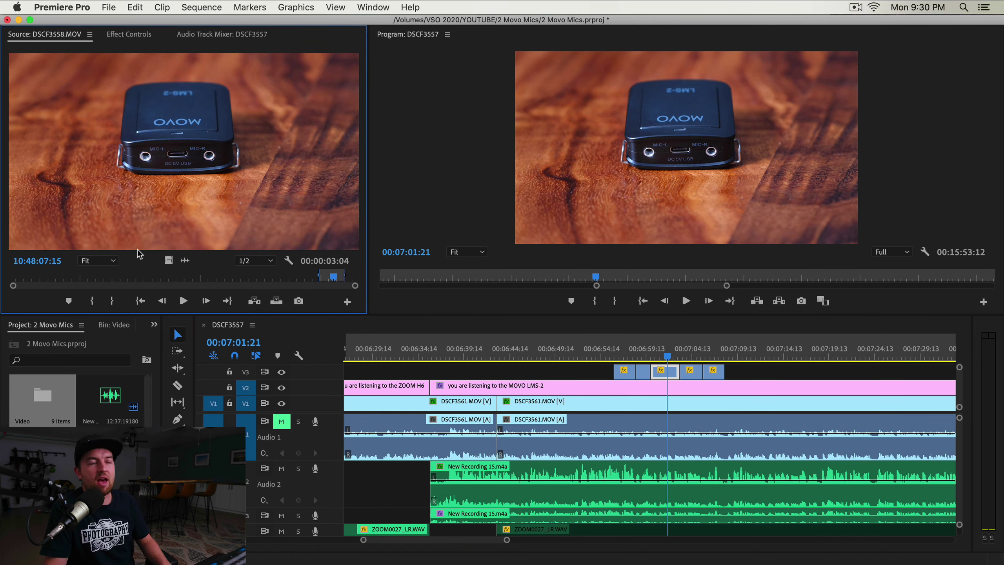
{"action": "left_click_drag", "start_coordinate": [293, 286], "coordinate": [204, 277]}
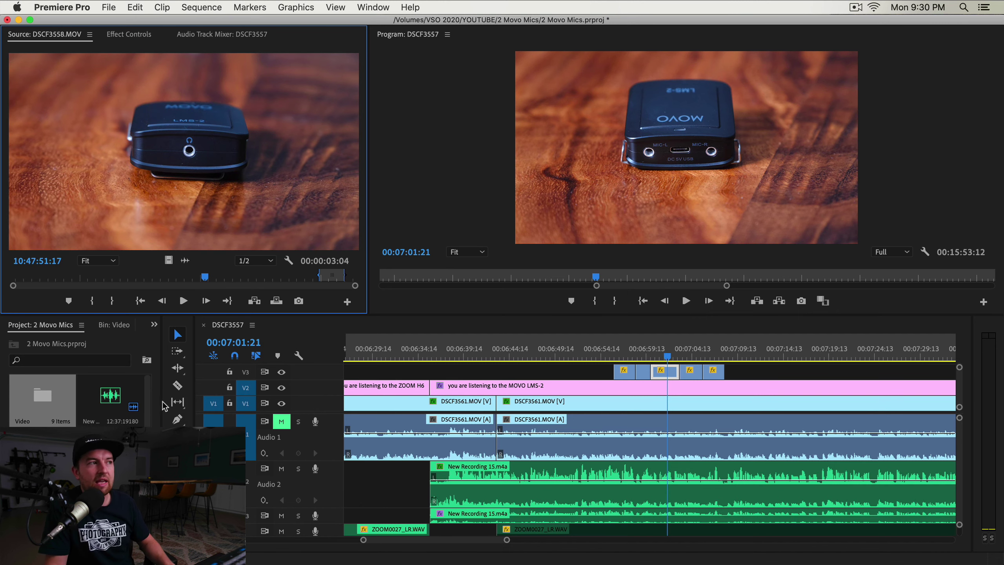
Jump to the first V3 b-roll clip at 00:06:57:13, then reload DSCF3561.MOV in the source monitor.
{"action": "left_click", "coordinate": [627, 358]}
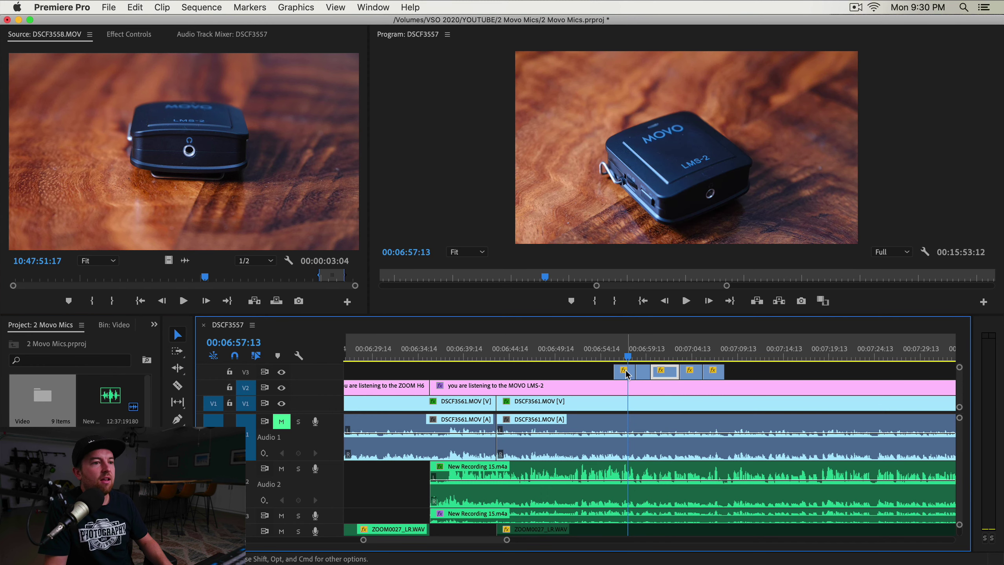
{"action": "left_click", "coordinate": [628, 372]}
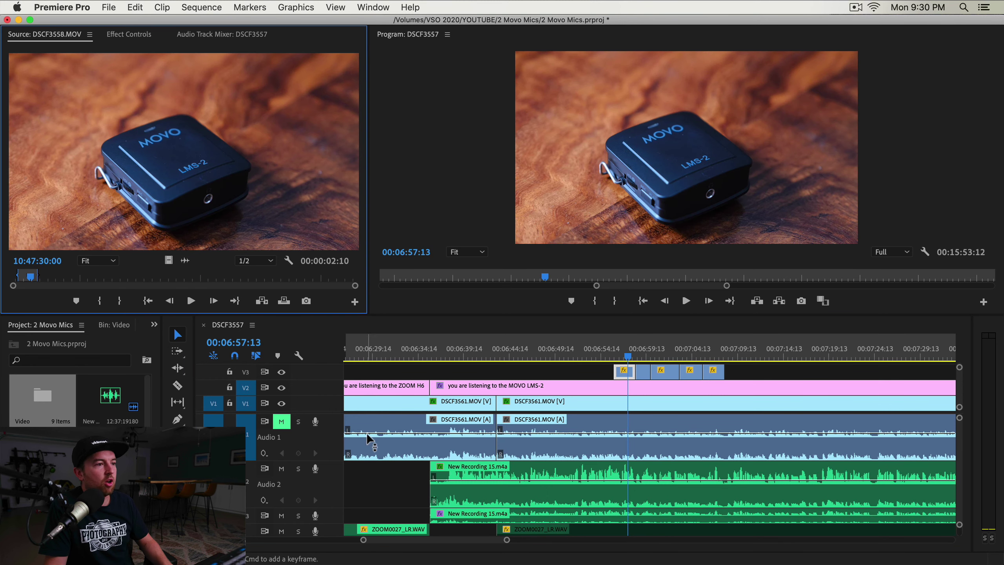
{"action": "left_click", "coordinate": [549, 407]}
{"action": "double_click", "coordinate": [549, 405]}
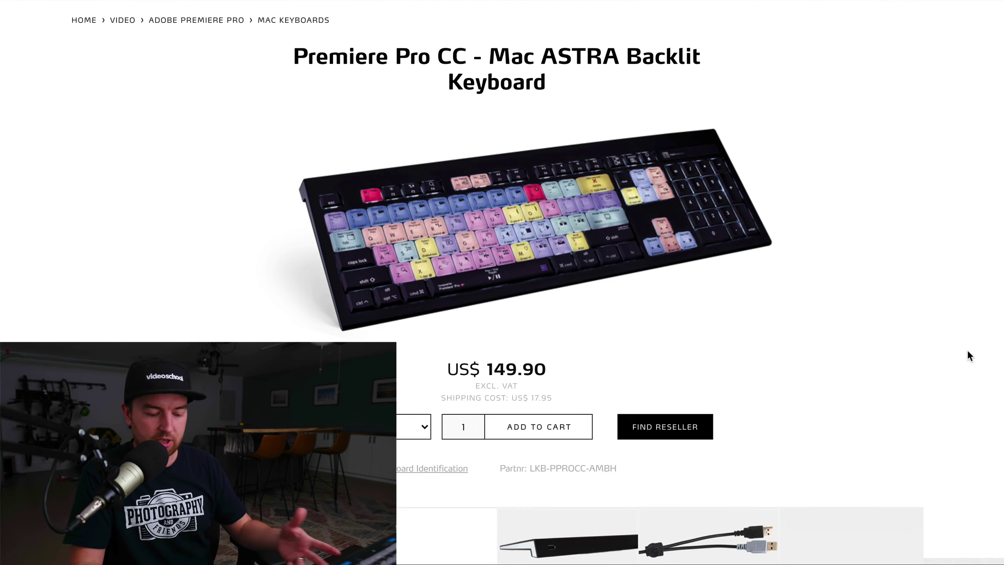
Scroll down the LogicKeyboard Premiere Pro CC Mac ASTRA Backlit Keyboard page (US$ 149.90).
{"action": "scroll", "coordinate": [966, 349], "scroll_direction": "down", "scroll_amount": 5}
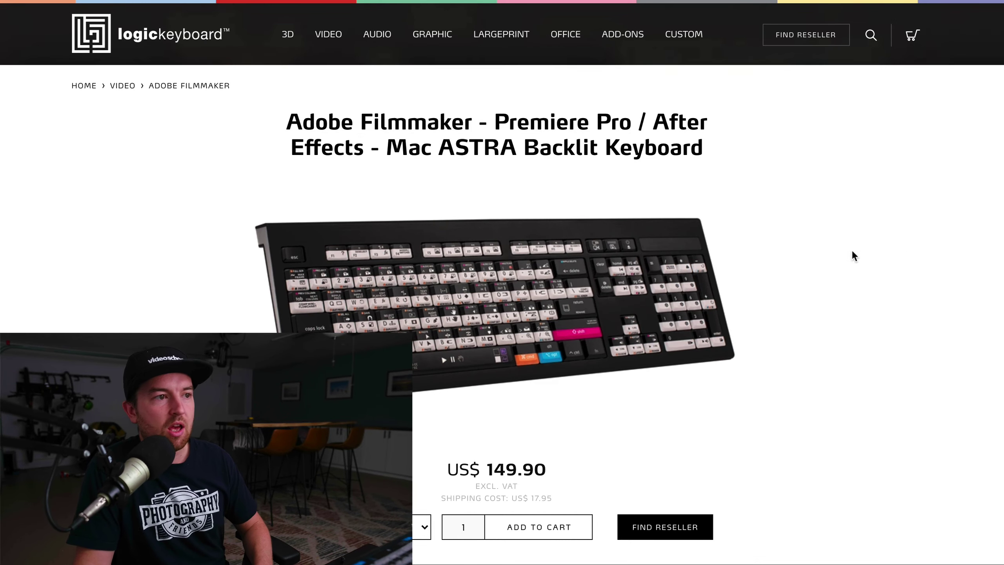
Scroll through the Adobe Filmmaker keyboard page, then go to the VIDEO category.
{"action": "scroll", "coordinate": [852, 251], "scroll_direction": "down", "scroll_amount": 8}
{"action": "scroll", "coordinate": [852, 252], "scroll_direction": "up", "scroll_amount": 7}
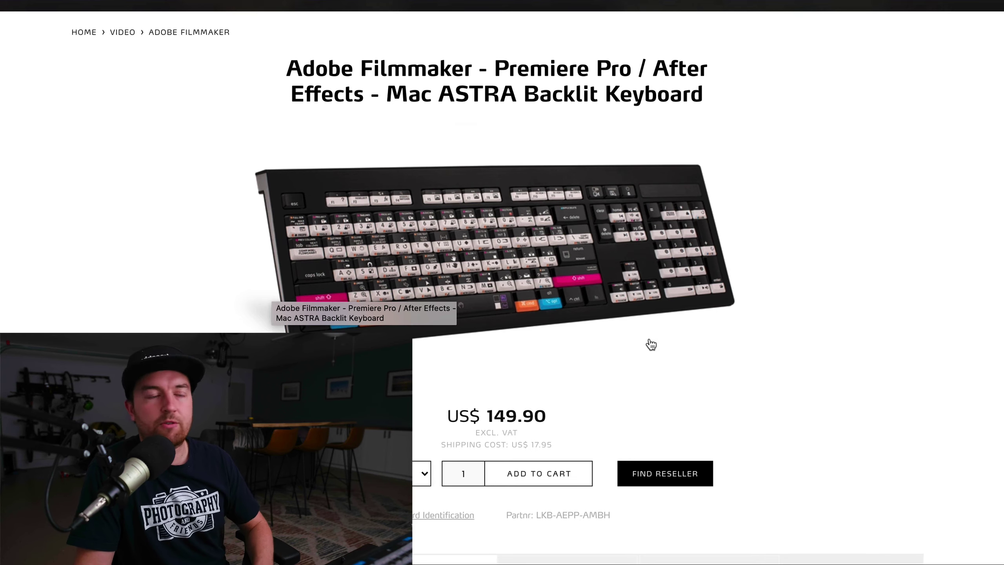
{"action": "scroll", "coordinate": [766, 338], "scroll_direction": "down", "scroll_amount": 8}
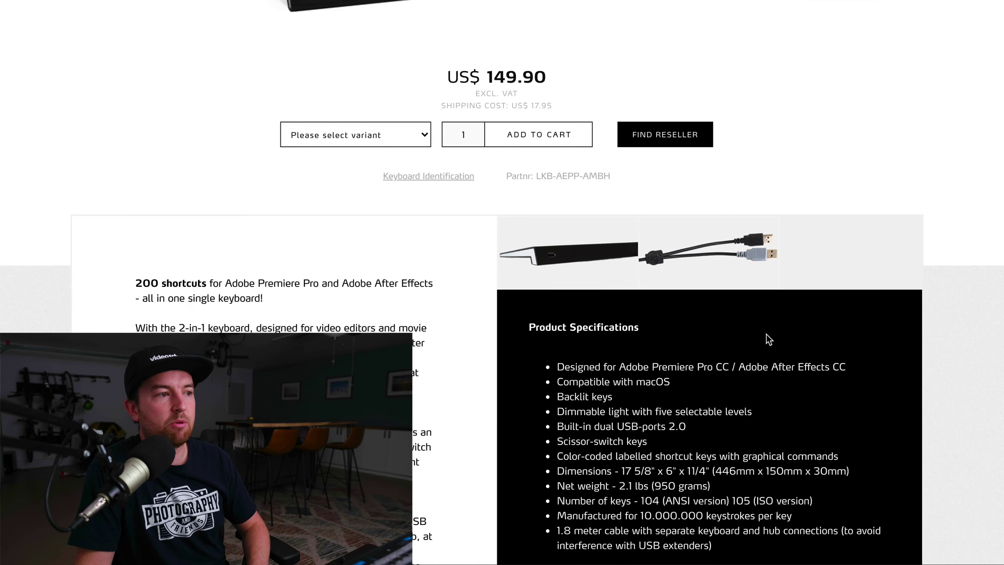
{"action": "scroll", "coordinate": [766, 338], "scroll_direction": "down", "scroll_amount": 6}
{"action": "scroll", "coordinate": [765, 338], "scroll_direction": "up", "scroll_amount": 15}
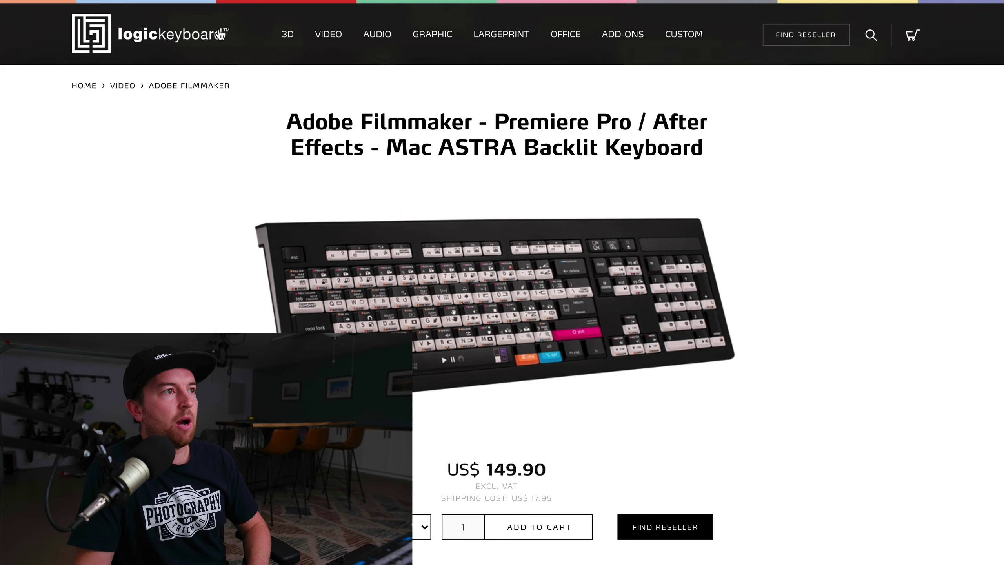
{"action": "left_click", "coordinate": [339, 42]}
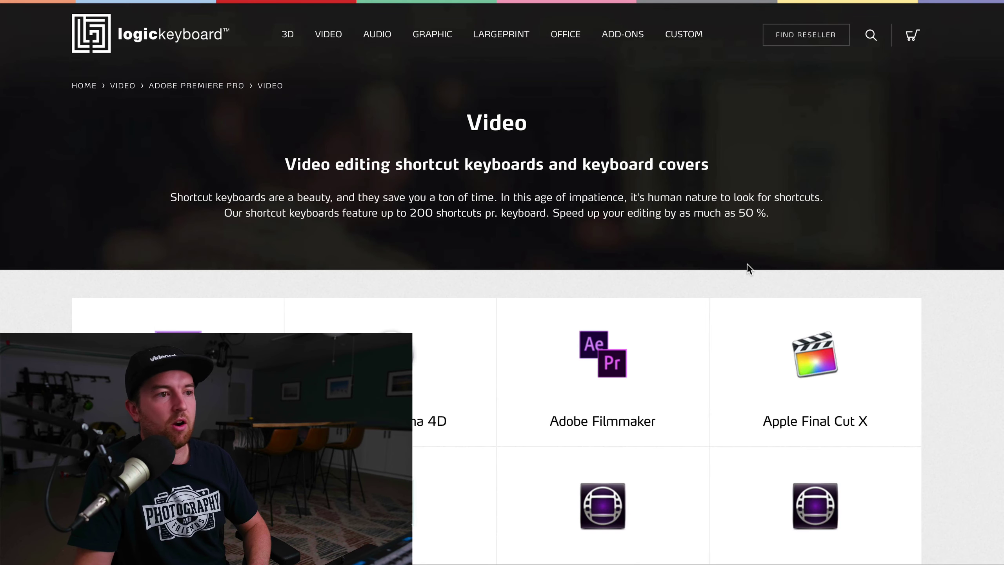
Browse the Graphic category's Adobe Photographer keyboard listings, then scroll the Adobe Premiere Pro page.
{"action": "scroll", "coordinate": [728, 275], "scroll_direction": "down", "scroll_amount": 5}
{"action": "scroll", "coordinate": [728, 276], "scroll_direction": "up", "scroll_amount": 5}
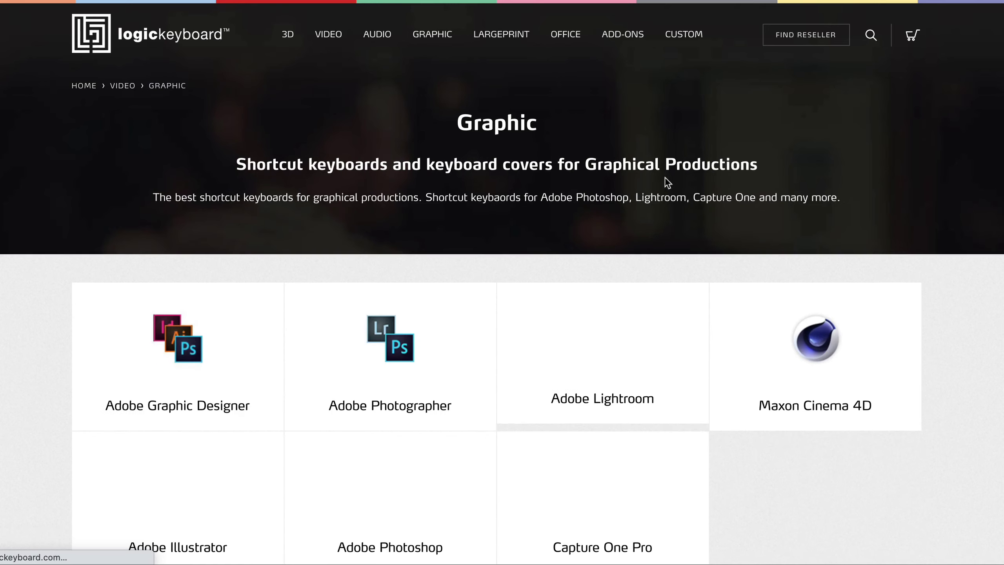
{"action": "scroll", "coordinate": [603, 211], "scroll_direction": "down", "scroll_amount": 1}
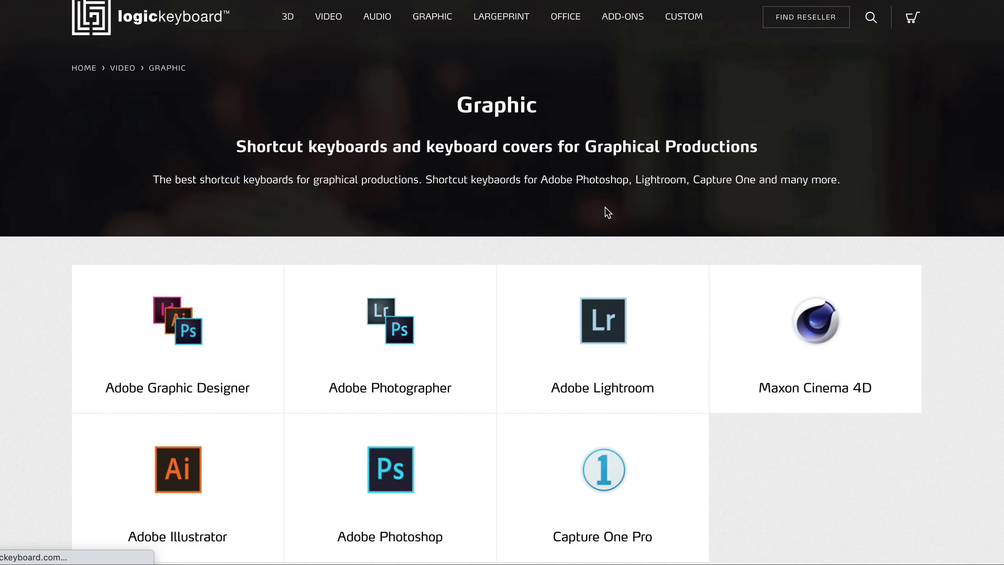
{"action": "left_click", "coordinate": [399, 340]}
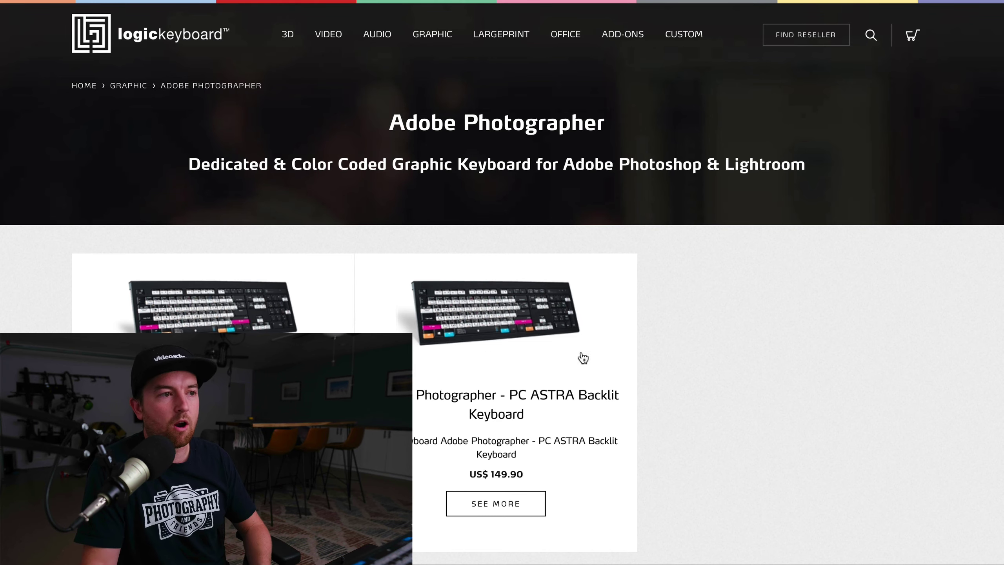
{"action": "scroll", "coordinate": [580, 357], "scroll_direction": "down", "scroll_amount": 1}
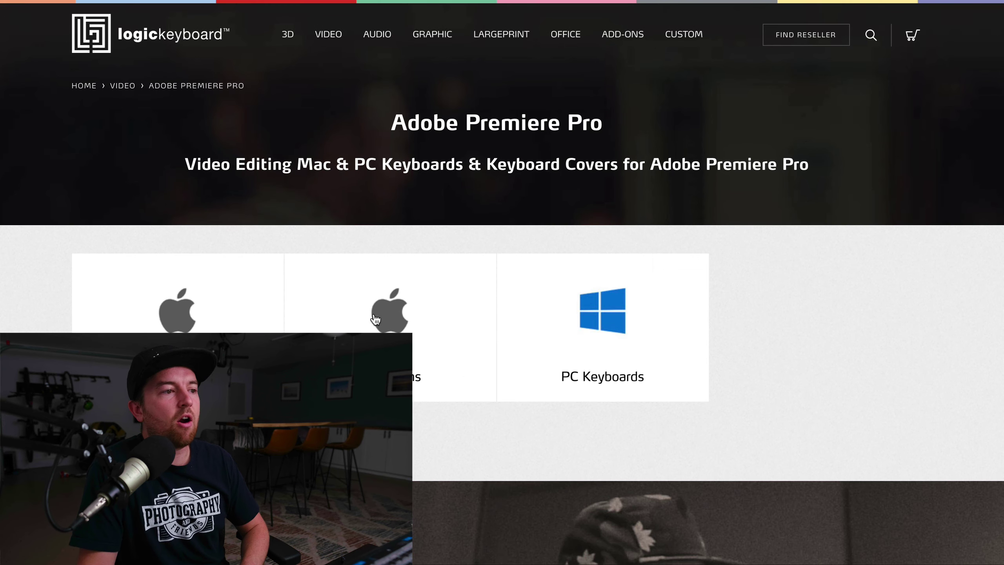
Open Premiere Pro Mac Skins and browse covers like the Magic Keyboard Cover at US$ 34.90.
{"action": "left_click", "coordinate": [484, 293]}
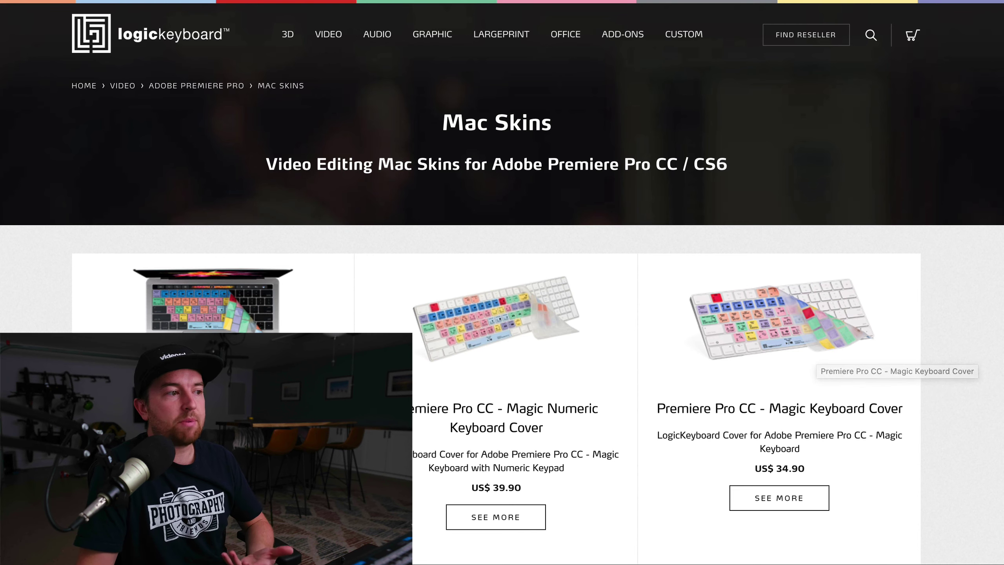
{"action": "scroll", "coordinate": [829, 339], "scroll_direction": "down", "scroll_amount": 5}
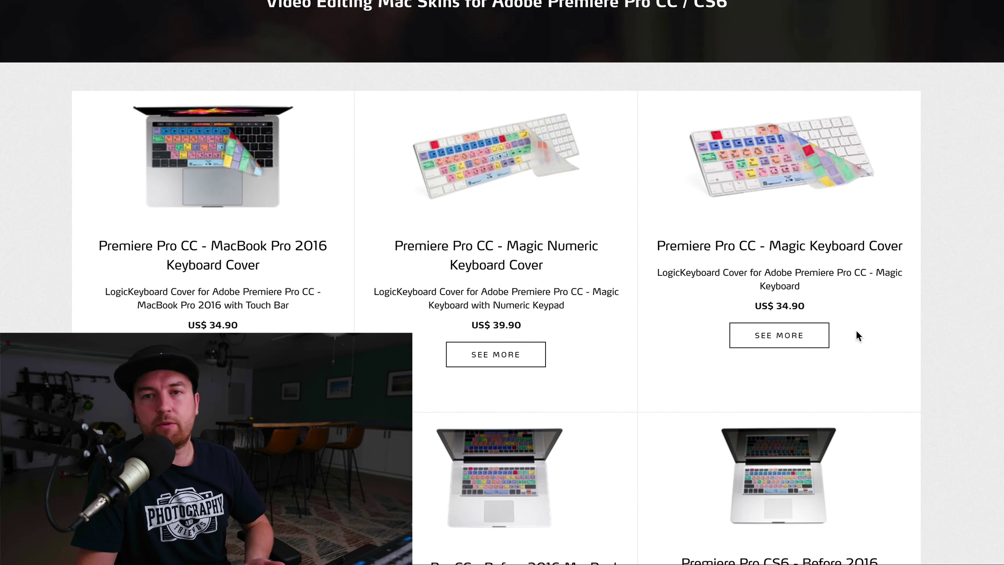
{"action": "scroll", "coordinate": [929, 333], "scroll_direction": "down", "scroll_amount": 2}
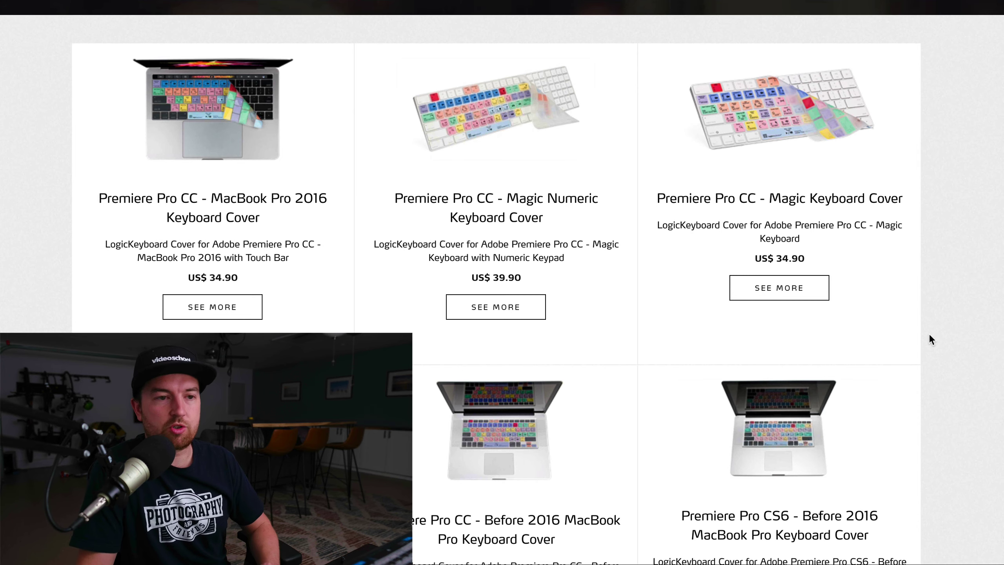
{"action": "scroll", "coordinate": [925, 240], "scroll_direction": "down", "scroll_amount": 1}
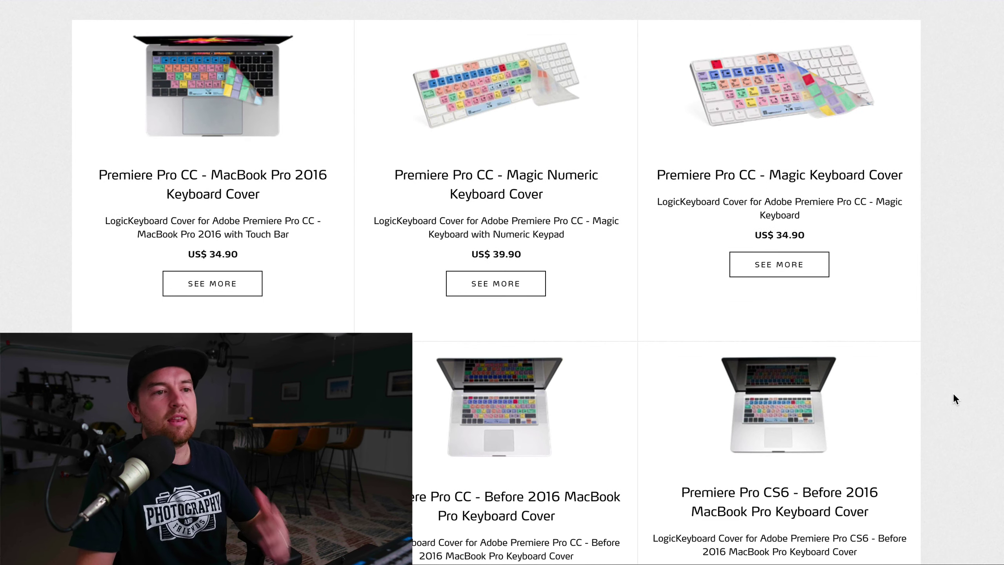
{"action": "scroll", "coordinate": [951, 394], "scroll_direction": "down", "scroll_amount": 8}
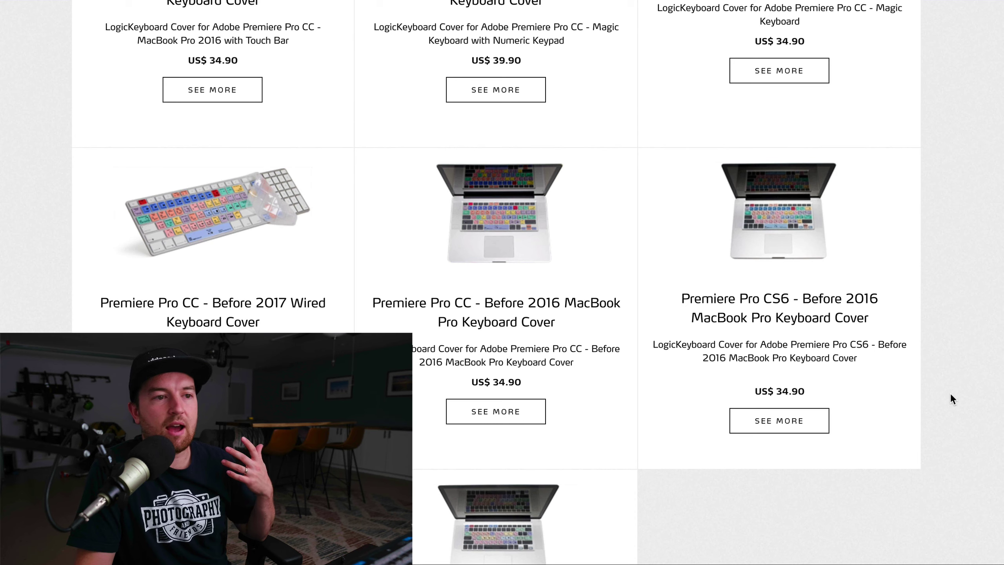